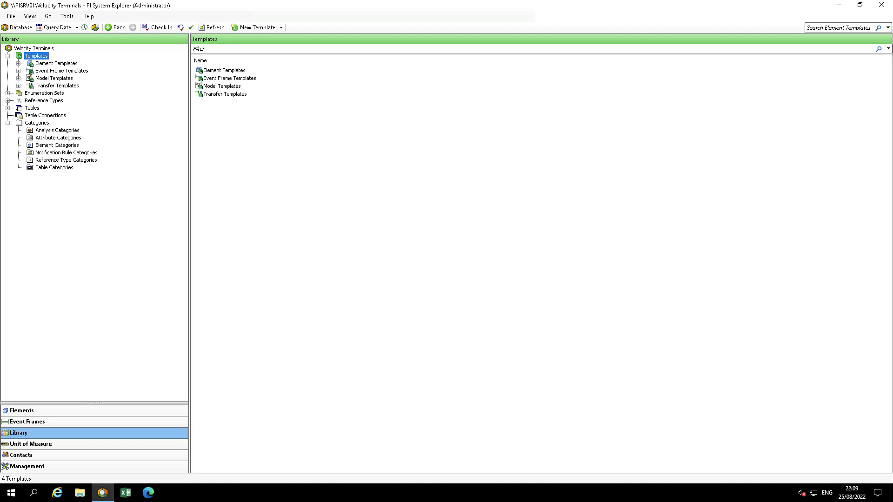
Bring up File Explorer from the taskbar.
click(79, 493)
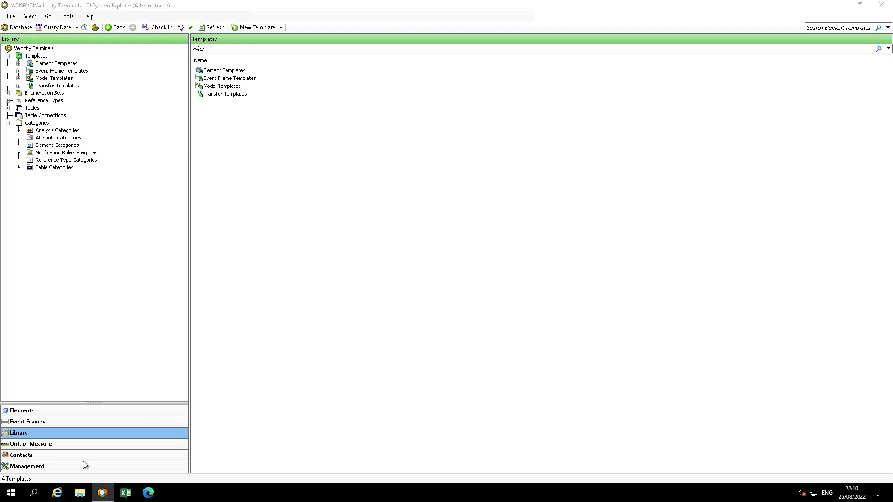
Open SiteTable.xlsx from the OSIsoft folder in Excel and select the site data in A1:B4.
click(33, 130)
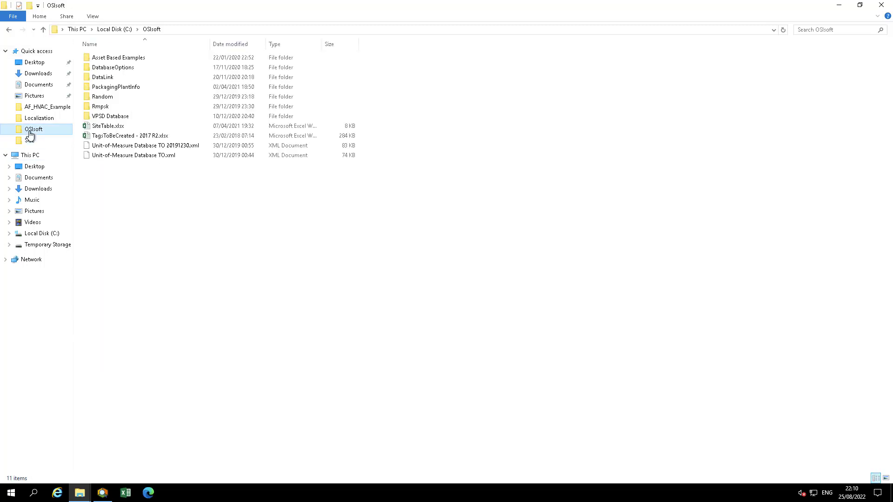
click(106, 131)
double_click(105, 130)
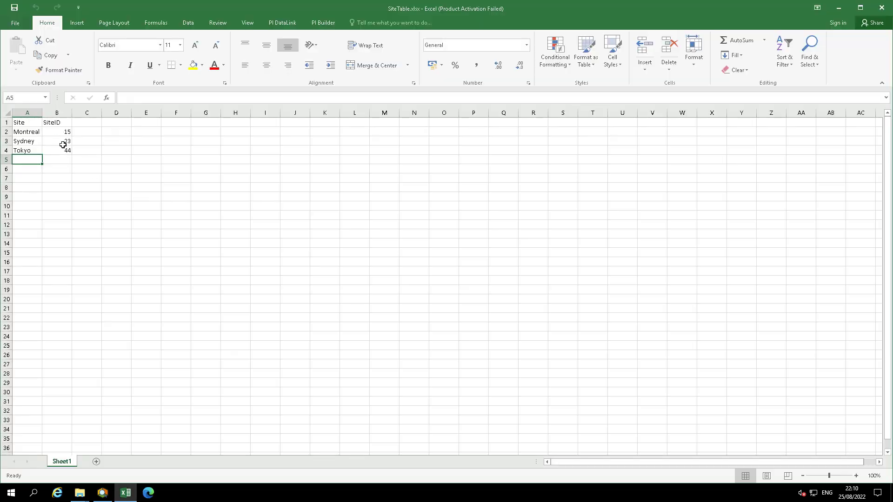
drag(40, 121, 70, 152)
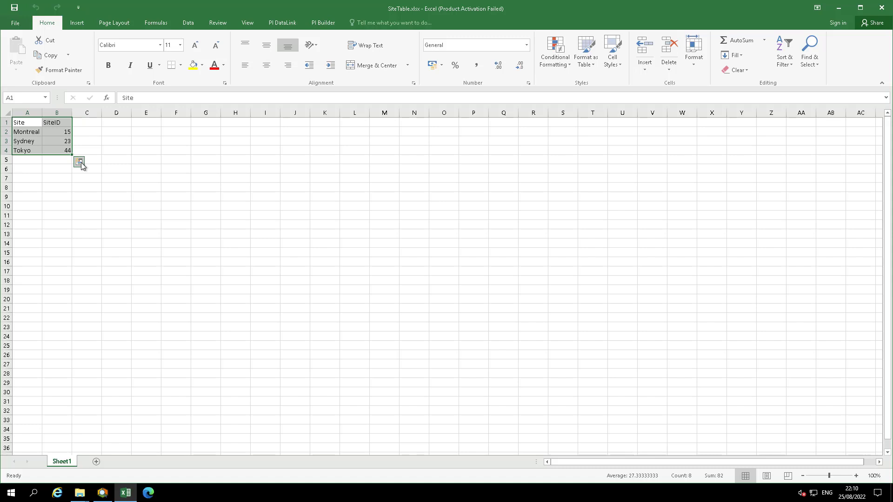
Back in PI System Explorer, add a new table under the library's Tables and name it SiteTable.
click(103, 493)
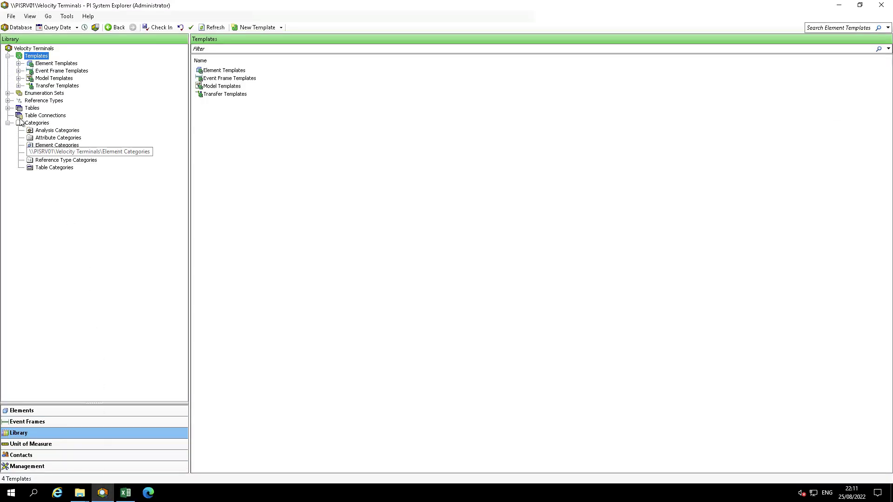
click(27, 108)
right_click(27, 110)
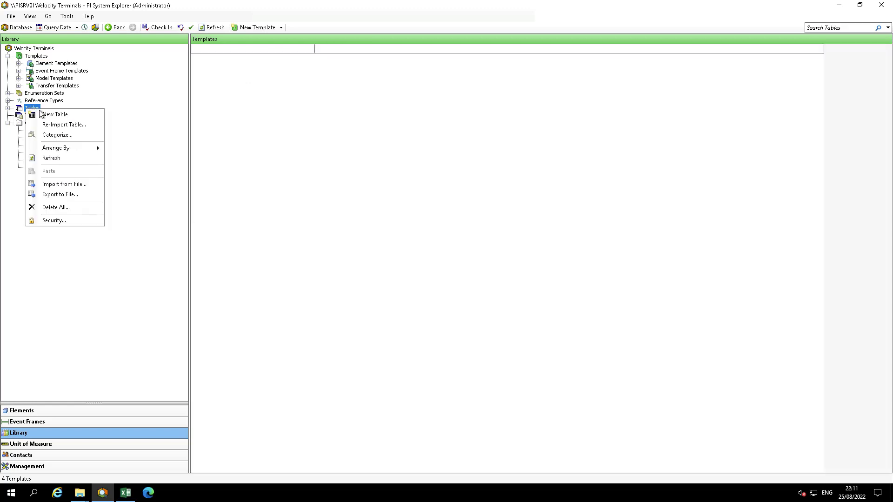
key(Escape)
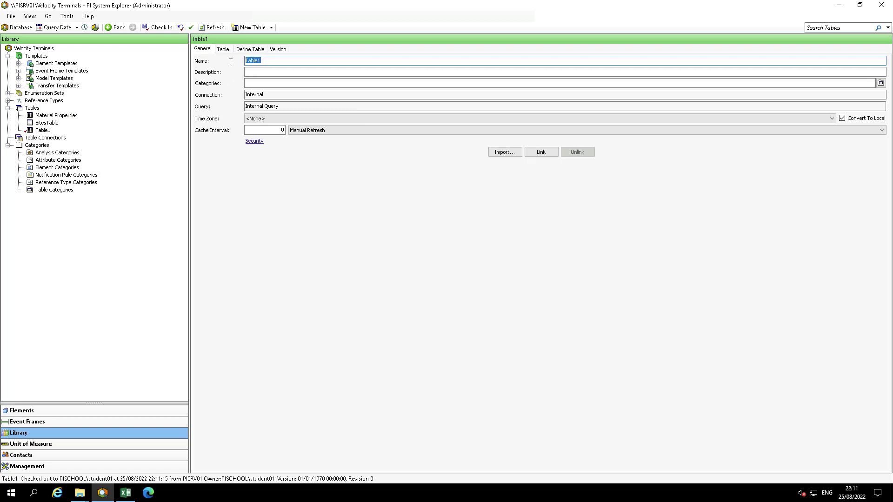
text(Site)
Start the table import and pick the Microsoft Office 12.0 Access Database Engine OLE DB Provider.
click(497, 153)
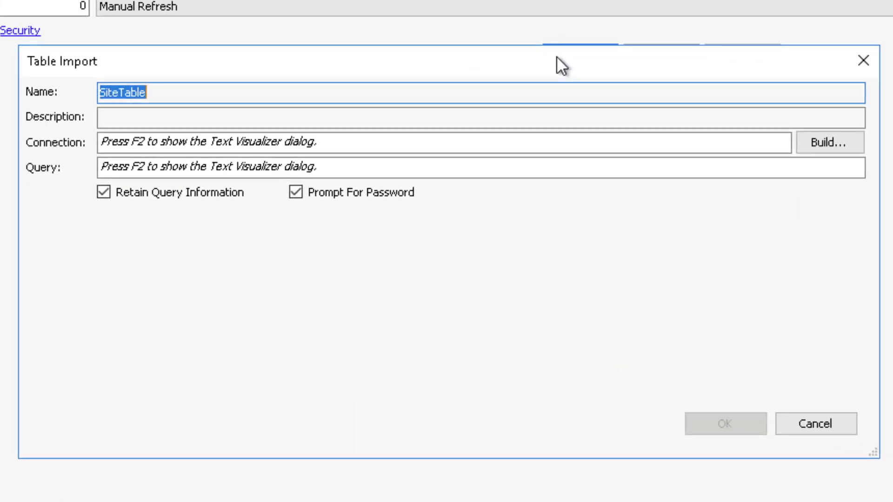
click(817, 145)
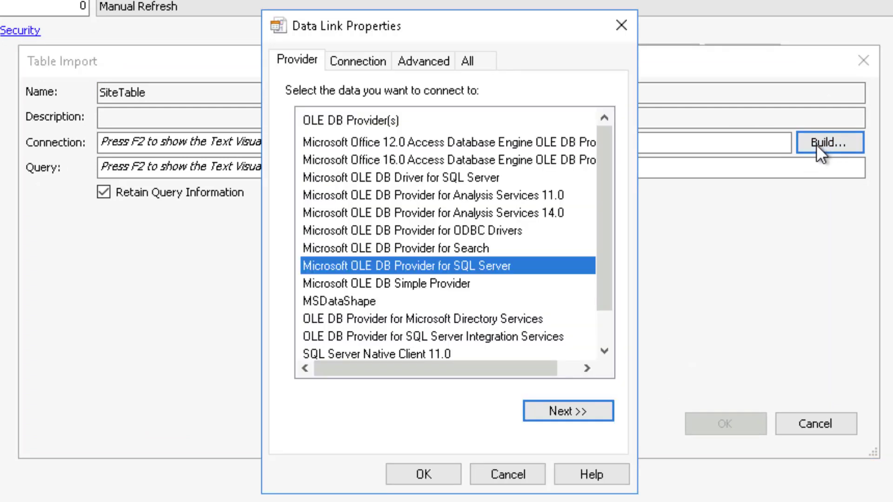
click(557, 139)
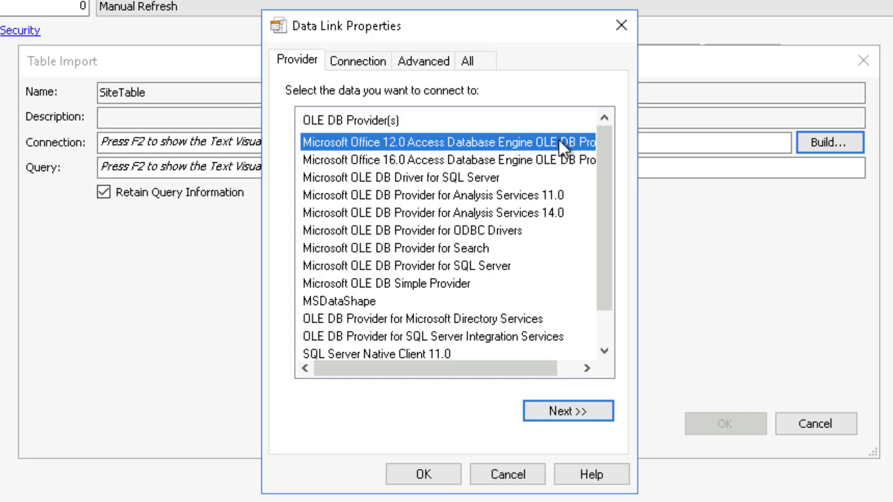
Set the data source to C:\OSIsoft\SiteTable.xlsx and confirm Share Deny None access permissions.
click(568, 411)
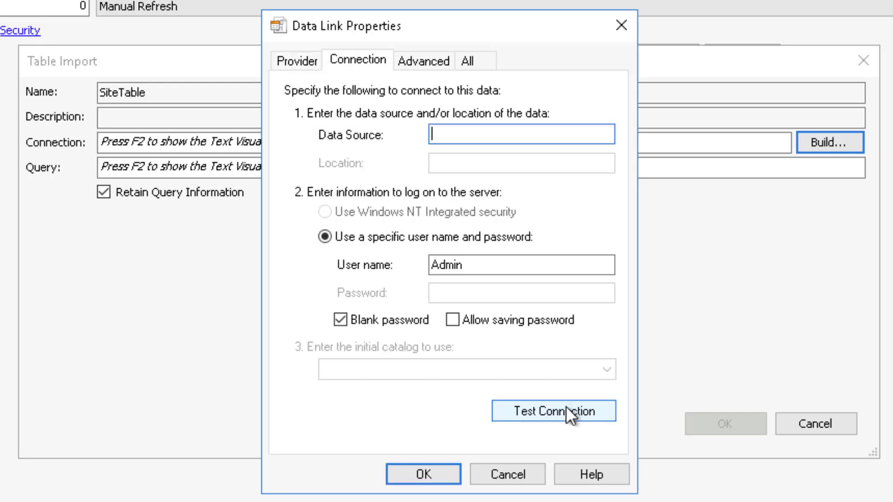
text(C)
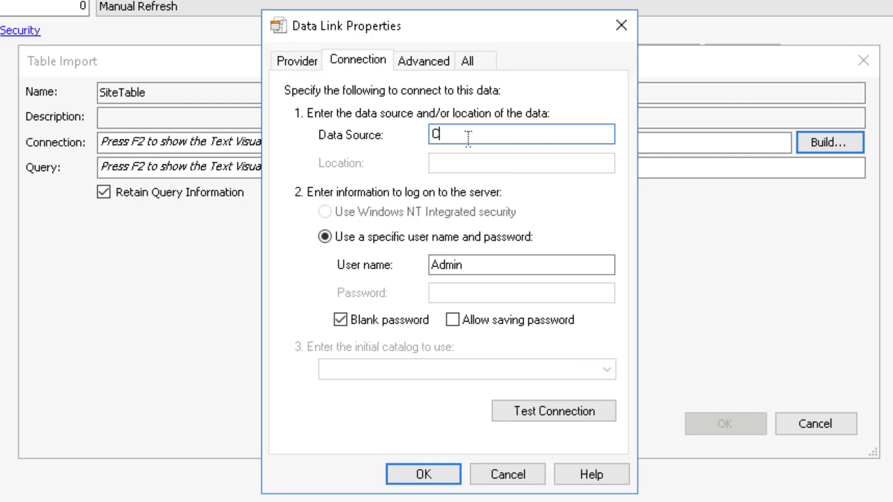
text(:\OSIsoft\SiteTable.)
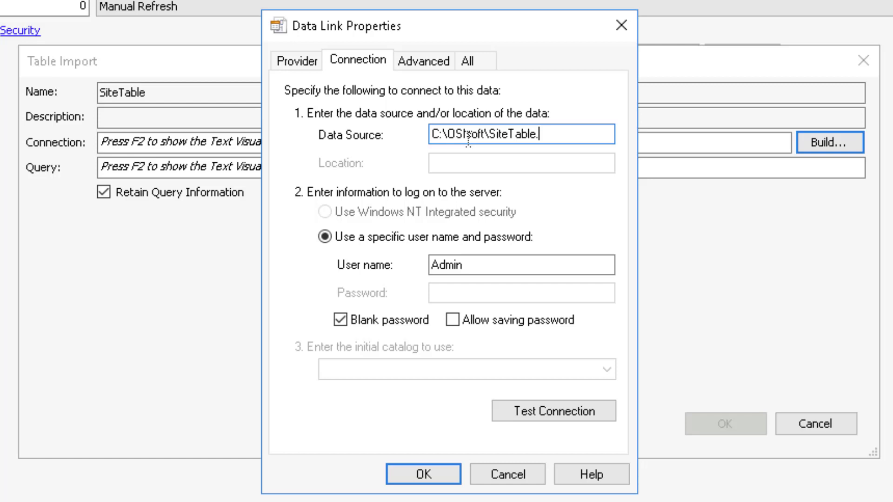
text(xlsx)
click(426, 65)
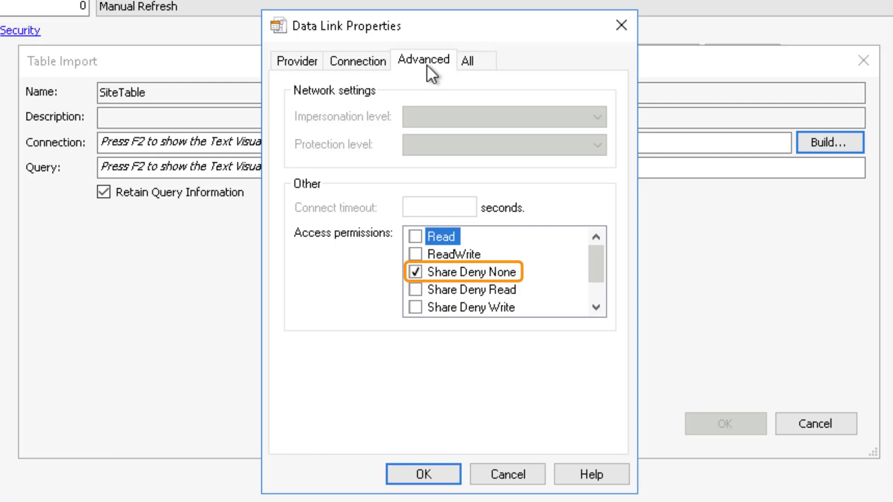
Change Extended Properties to Excel 12.0 in the data link's All properties list.
click(469, 62)
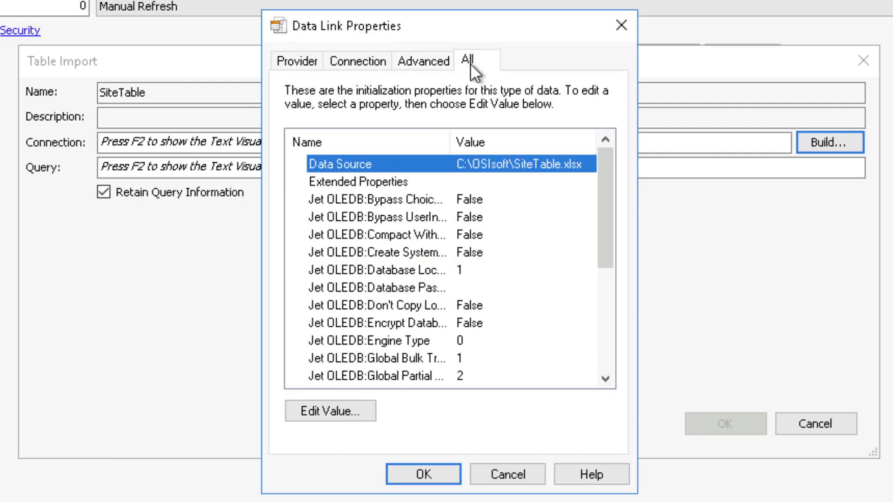
click(403, 183)
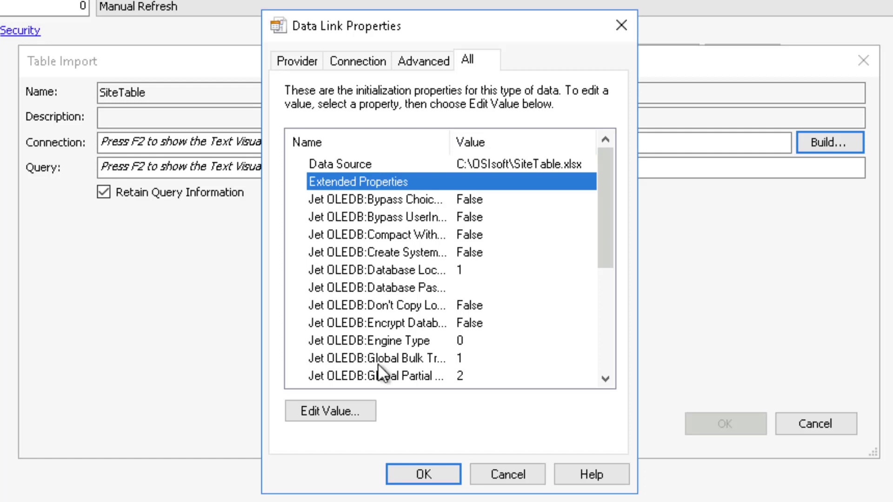
click(355, 413)
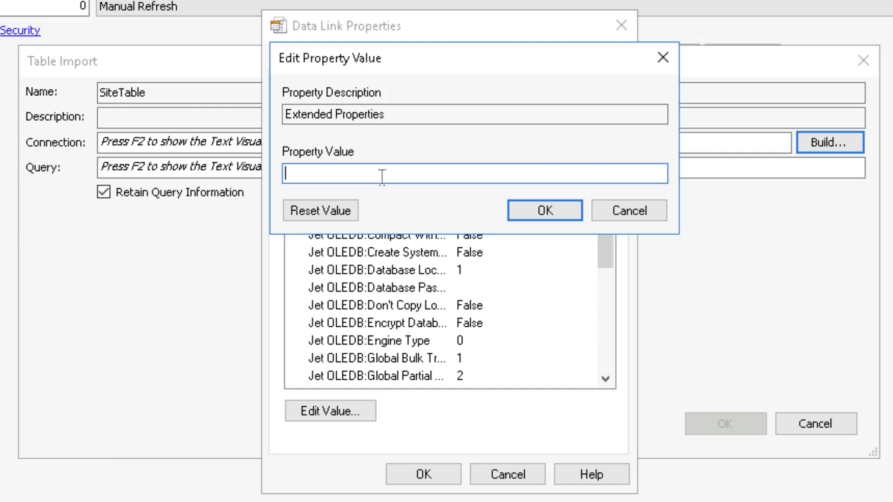
text(Excel 12.0)
click(545, 214)
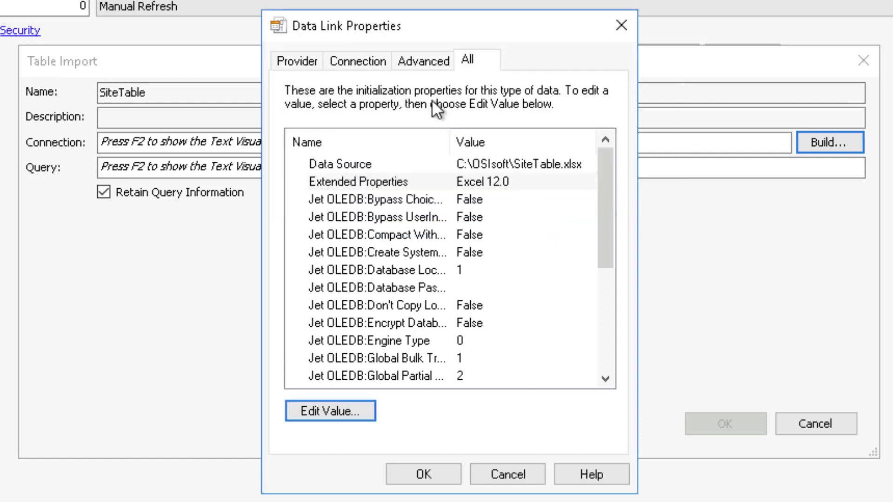
Test the SiteTable.xlsx connection successfully and accept the ACE.OLEDB.12.0 data link settings.
click(379, 65)
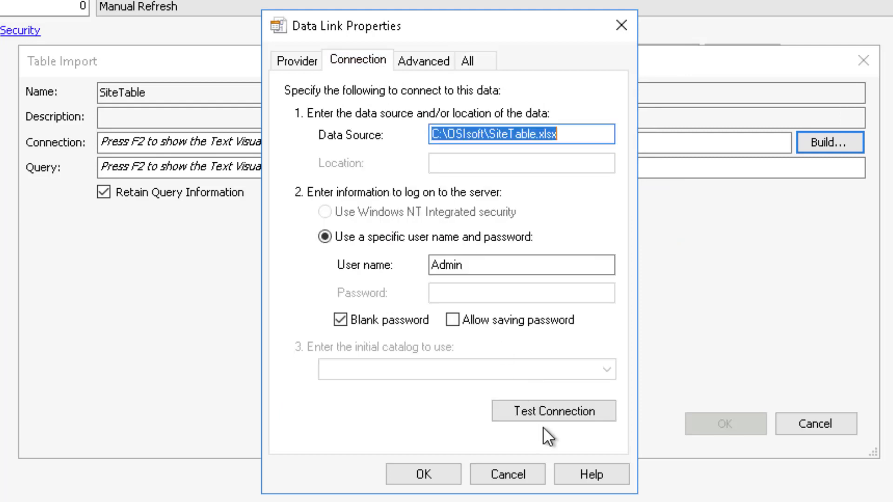
click(551, 416)
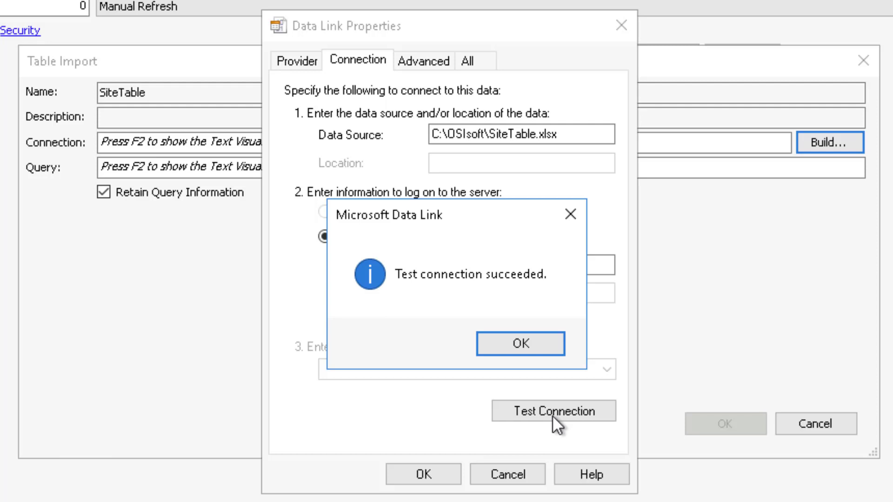
click(521, 344)
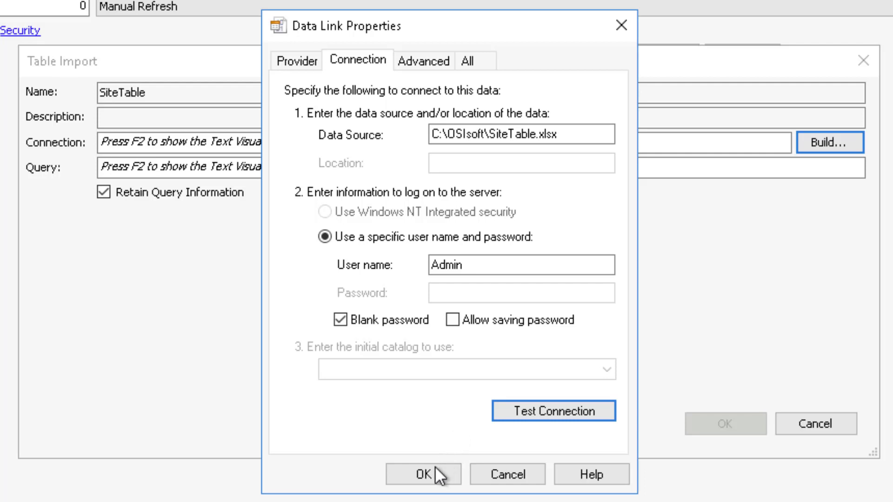
click(424, 474)
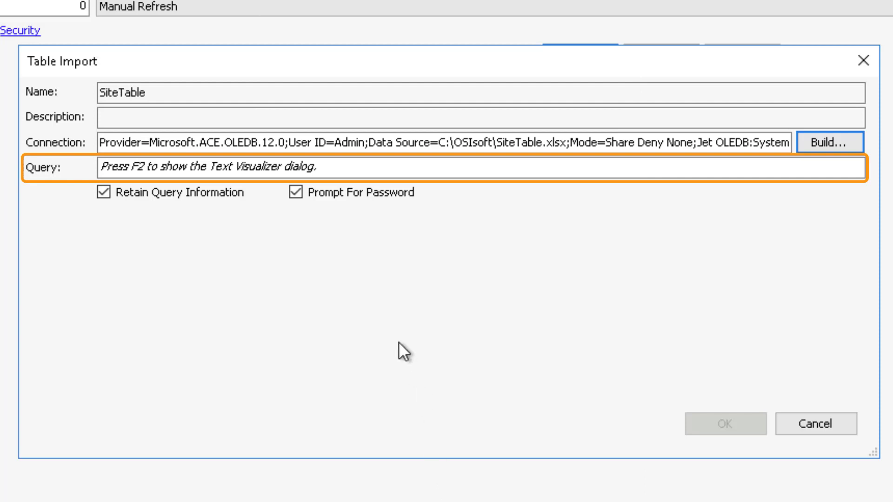
Import the workbook data using the query SELECT * FROM [Sheet1$].
click(259, 170)
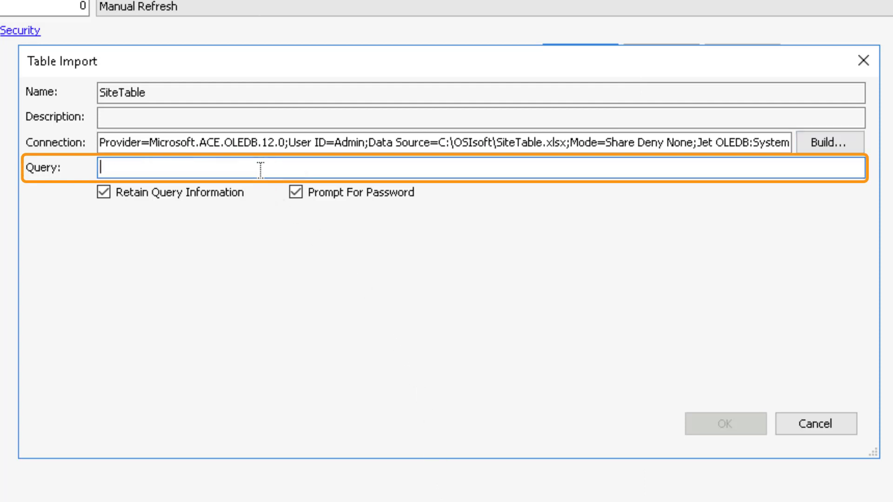
text(SELECT)
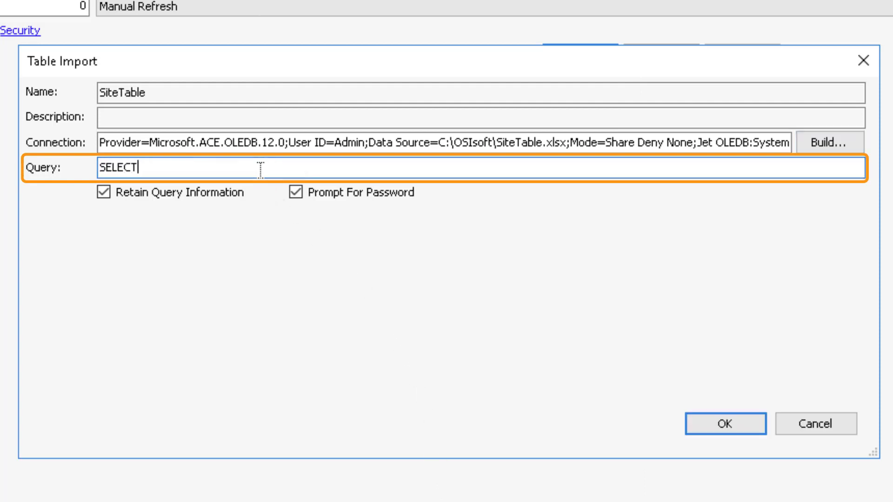
text( * FROM [Shee)
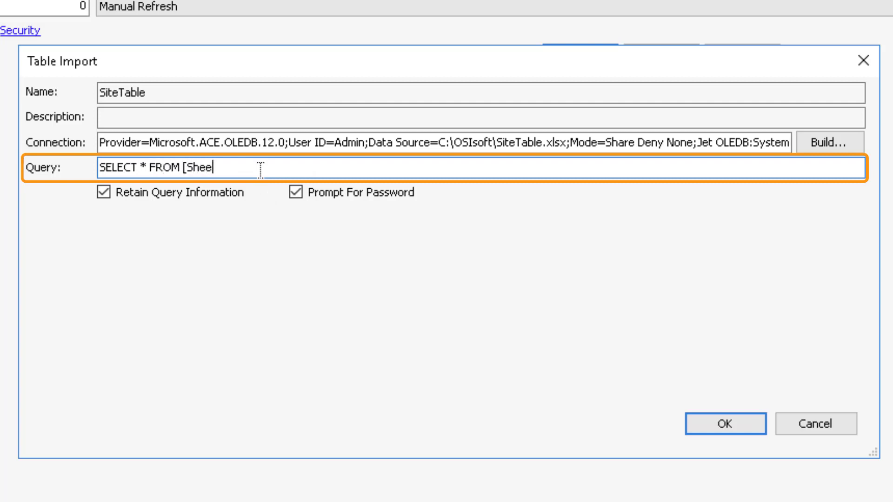
text(t1$])
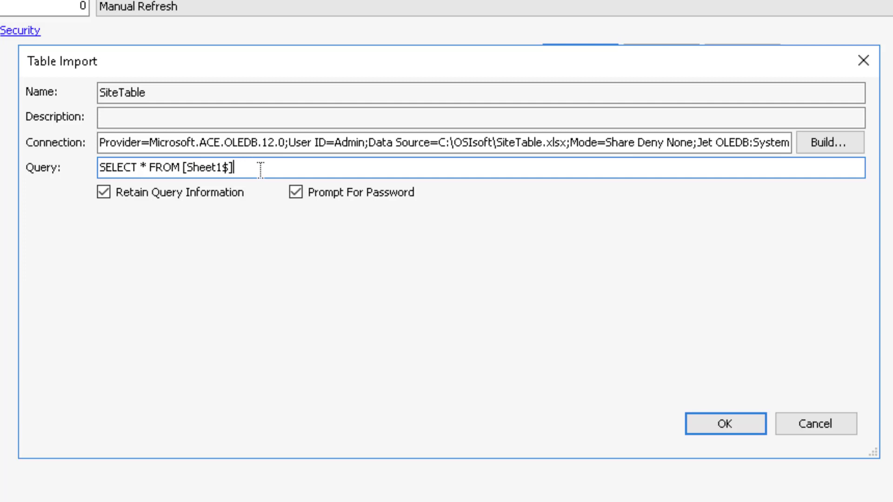
click(718, 425)
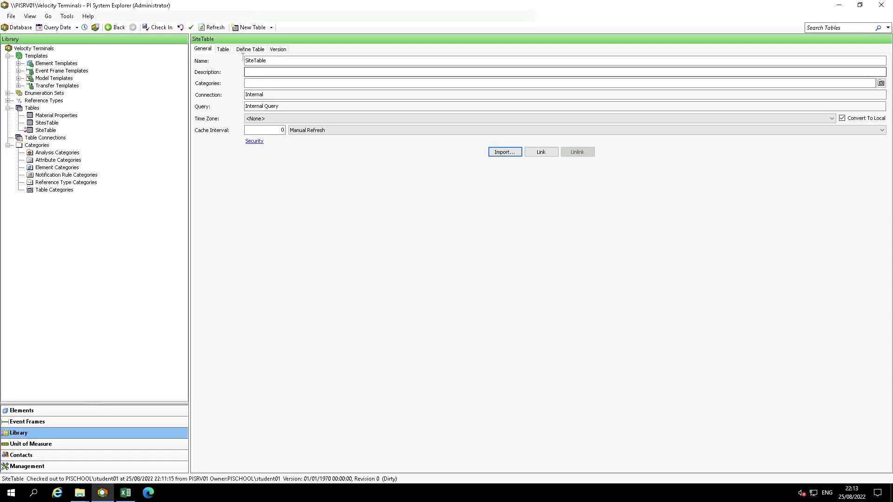
Verify SiteTable's rows Montreal 15, Sydney 23, Tokyo 44 and check the table in.
click(197, 23)
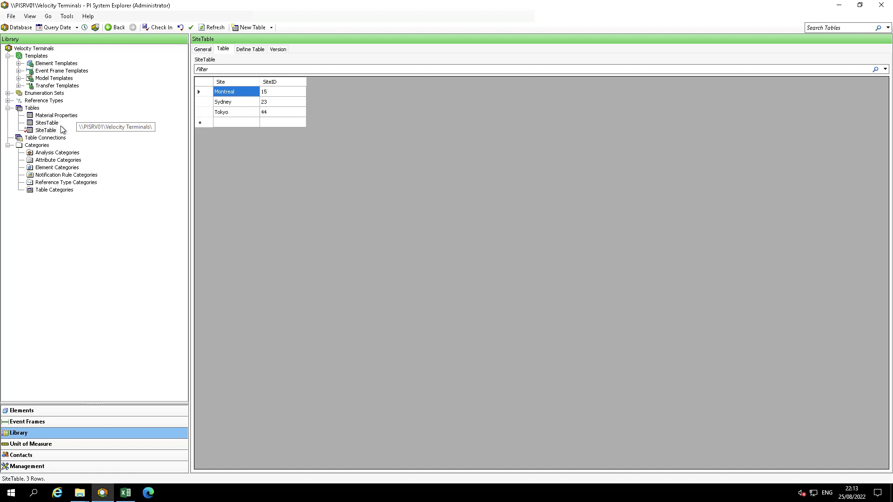
right_click(46, 132)
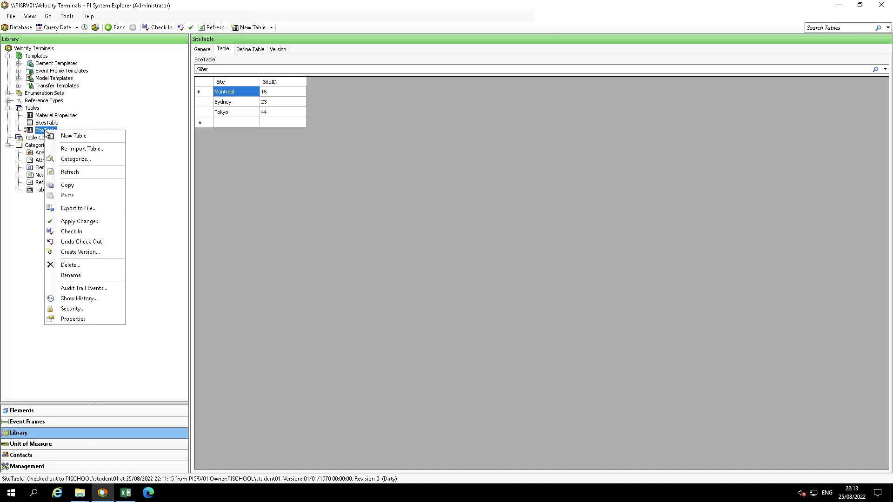
click(77, 233)
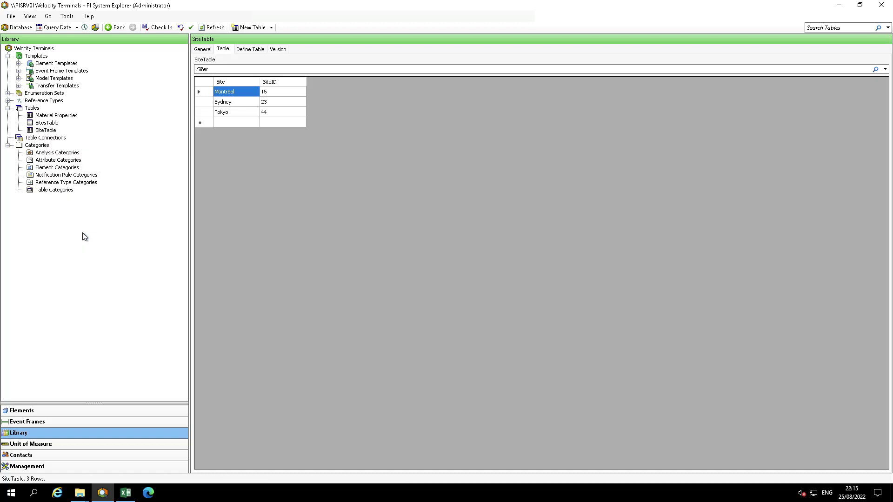
click(19, 63)
Create an element template named Site and view its empty attribute templates list.
right_click(56, 63)
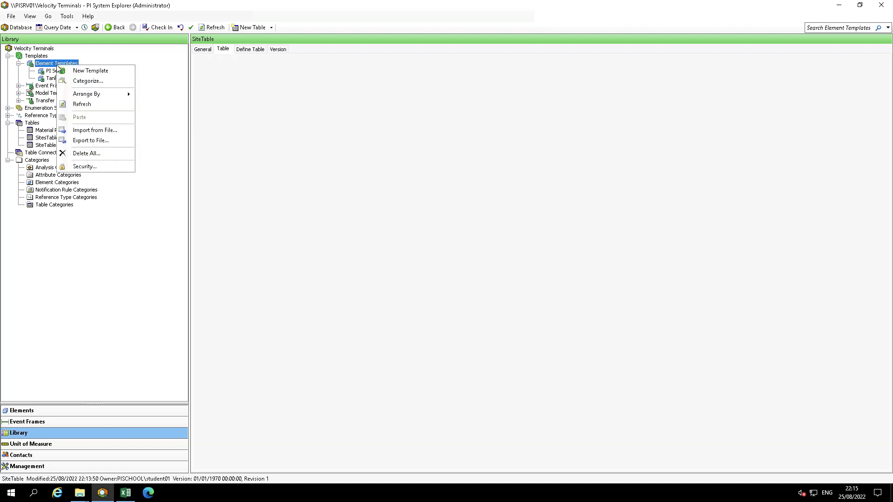
click(81, 73)
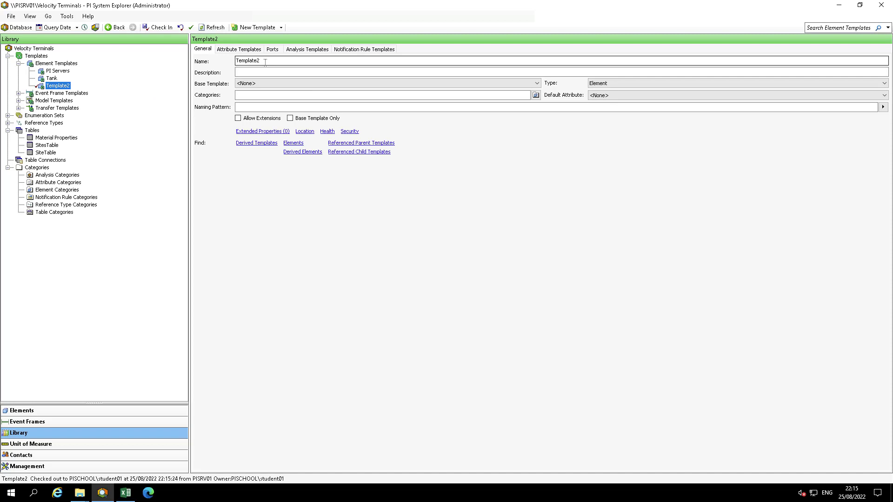
text(Site)
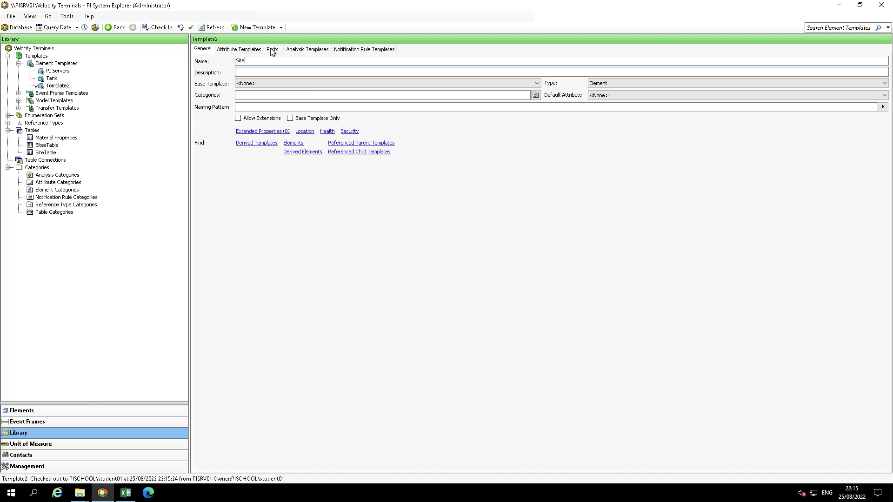
click(251, 48)
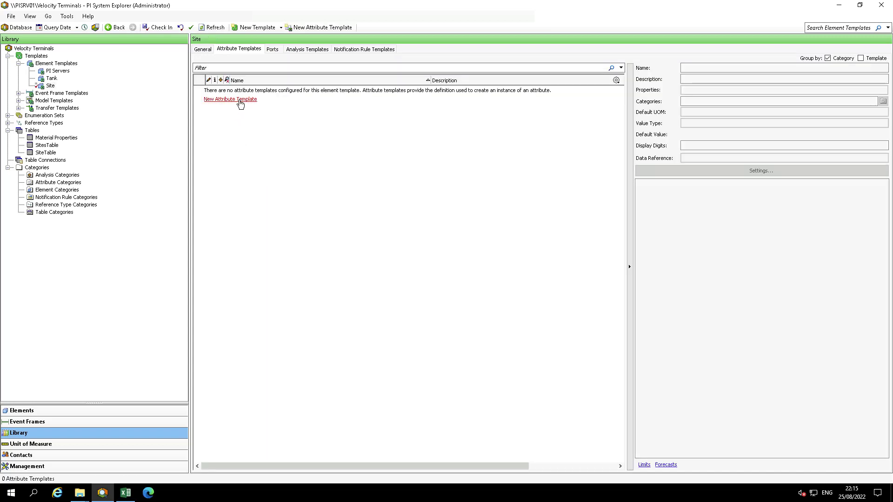
Add a new attribute template to the Site template and name it SiteID.
click(240, 102)
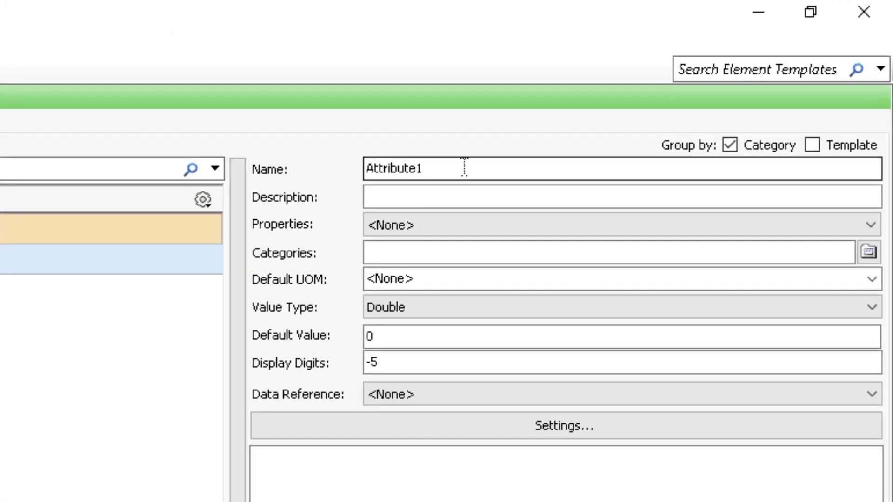
drag(721, 67, 597, 65)
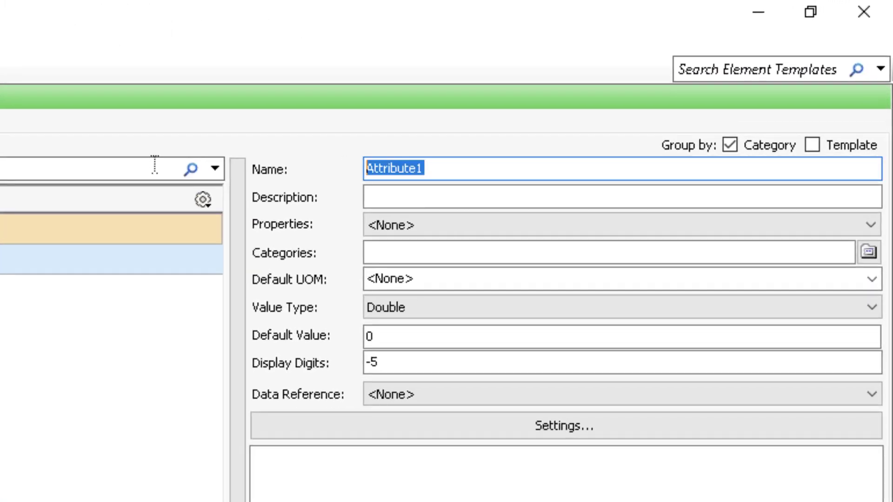
text(Soi)
key(BackSpace)
key(BackSpace)
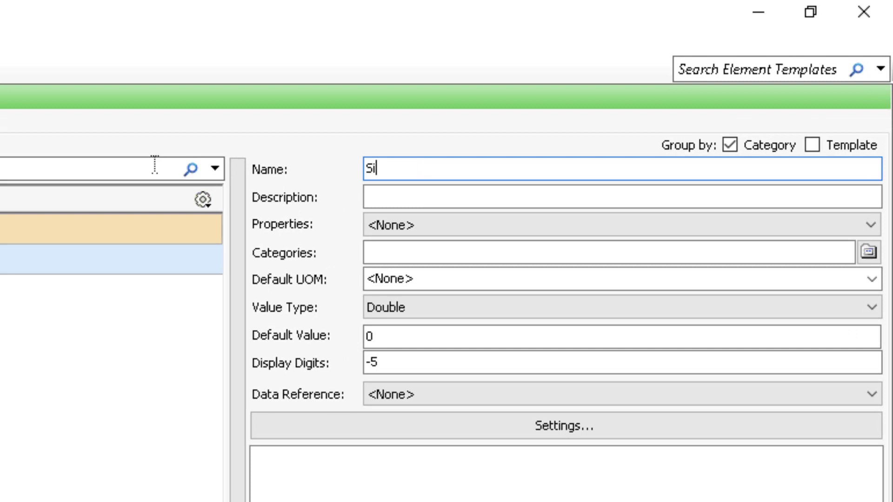
text(iteID)
Set the SiteID attribute's value type to Int16.
click(504, 308)
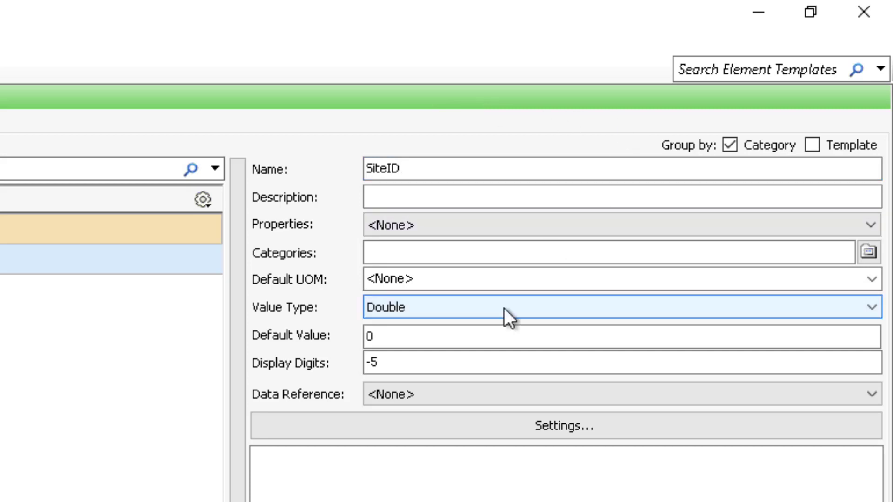
click(870, 310)
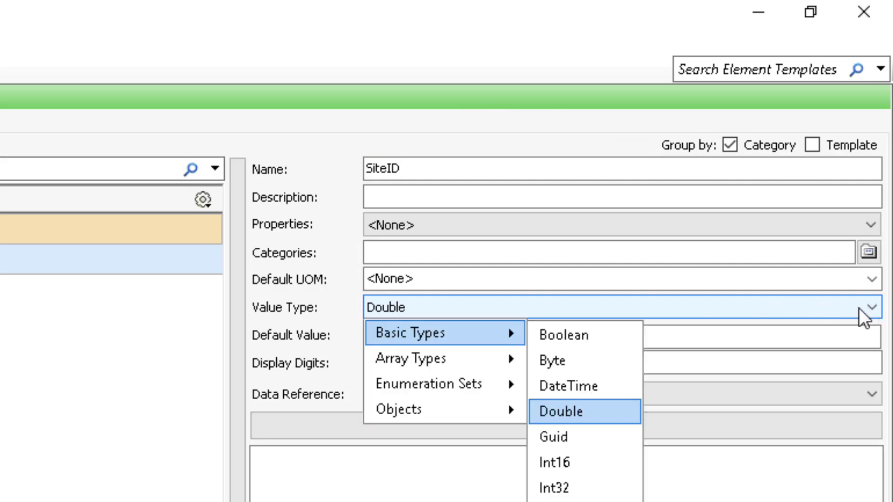
click(580, 462)
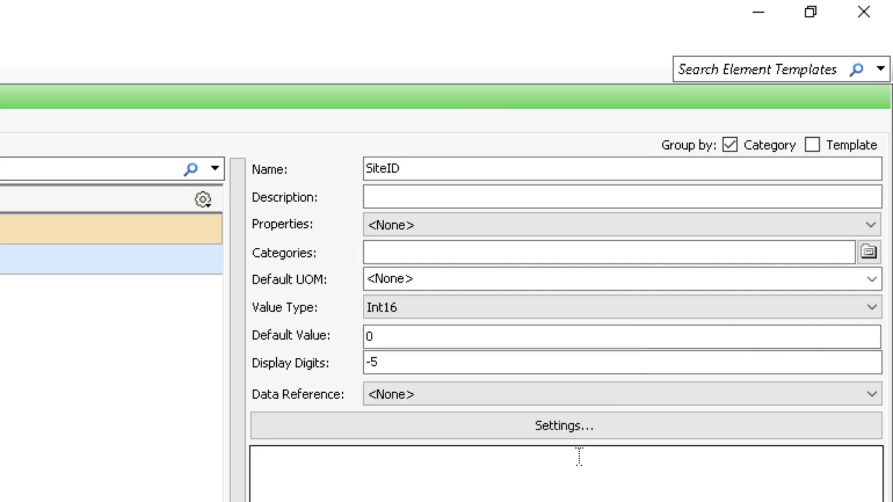
click(605, 395)
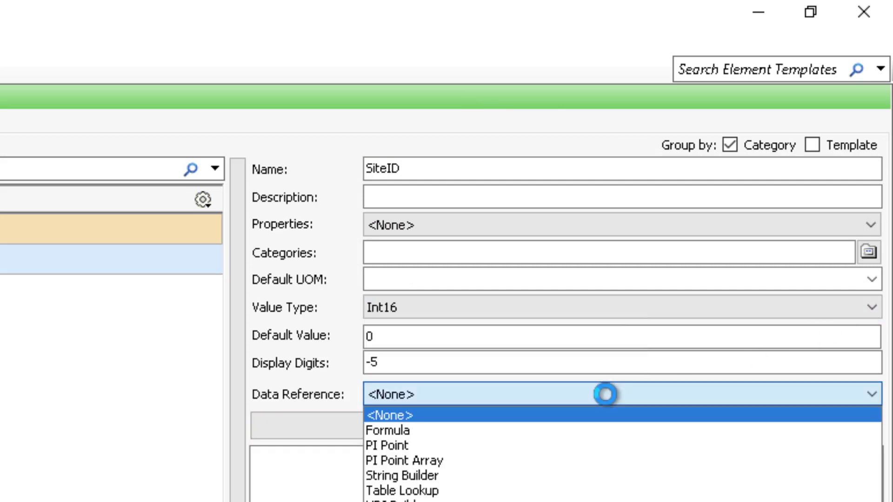
Make SiteID a Table Lookup on SiteTable returning the SiteID column.
click(452, 490)
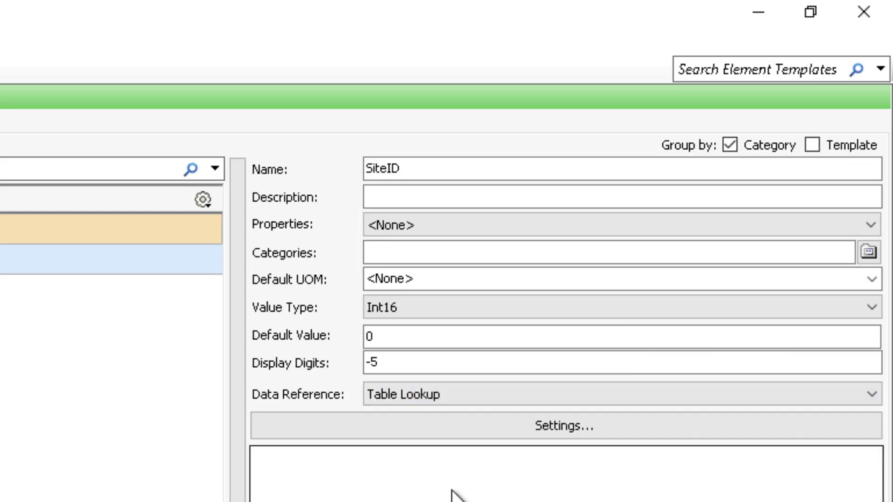
click(454, 434)
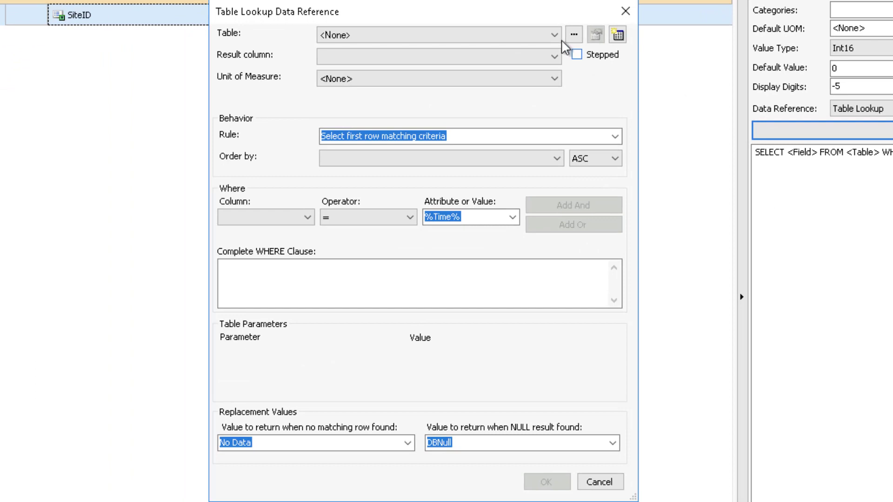
click(301, 144)
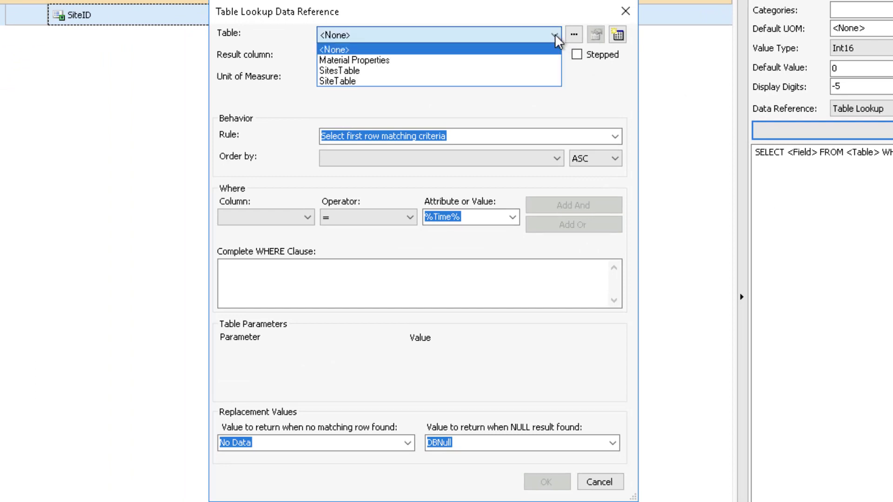
click(499, 78)
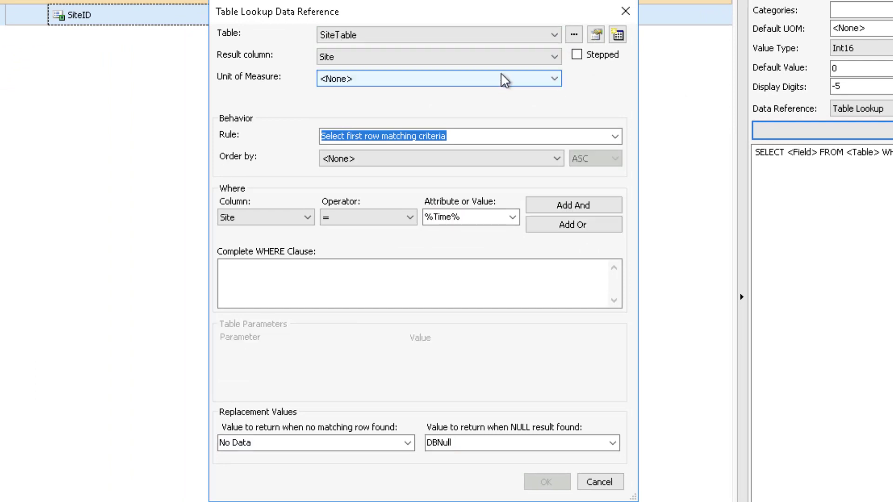
click(502, 58)
click(486, 82)
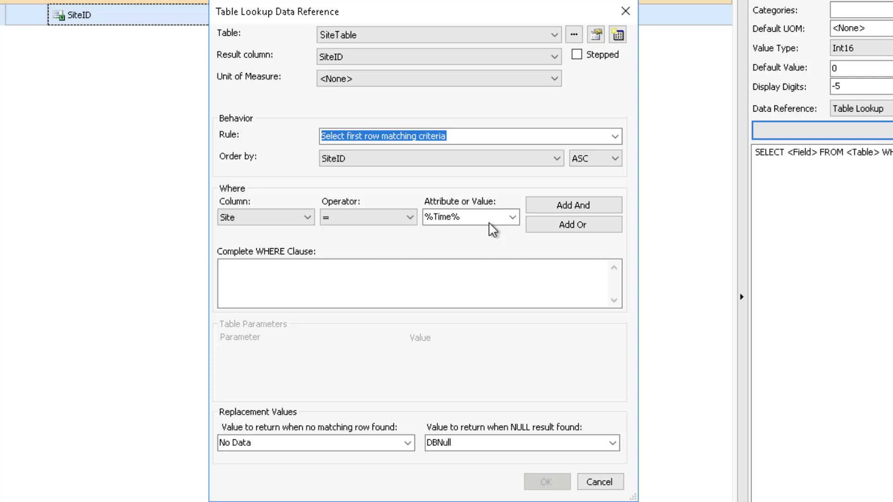
Add the condition Site = '%Element%' to the lookup's WHERE clause and confirm.
click(513, 216)
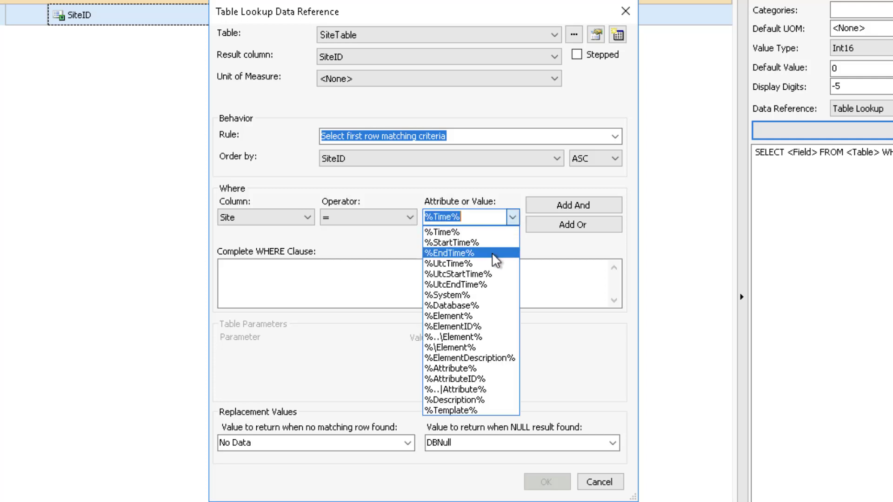
click(465, 316)
click(558, 205)
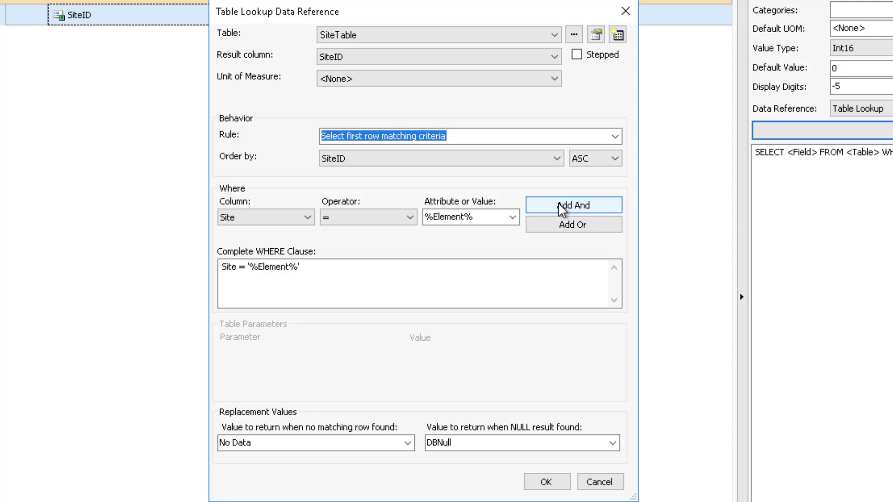
click(546, 478)
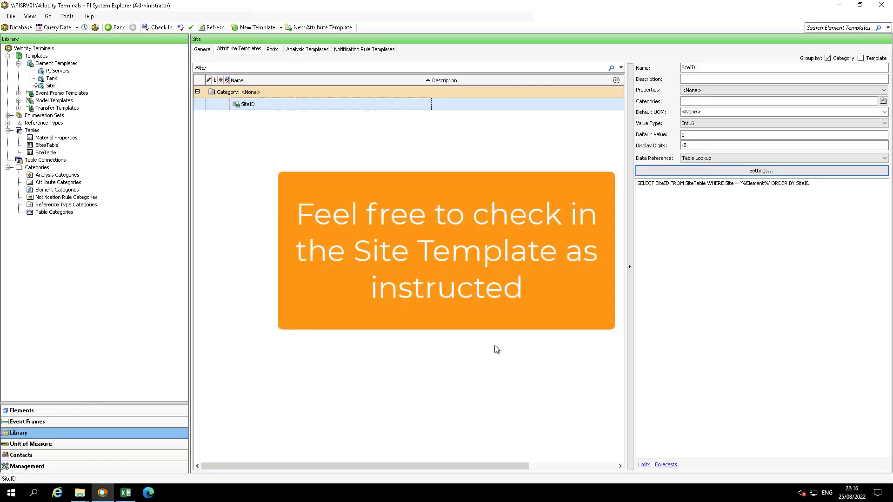
Add a Temperature attribute template to the Tank template with value type Double.
click(51, 79)
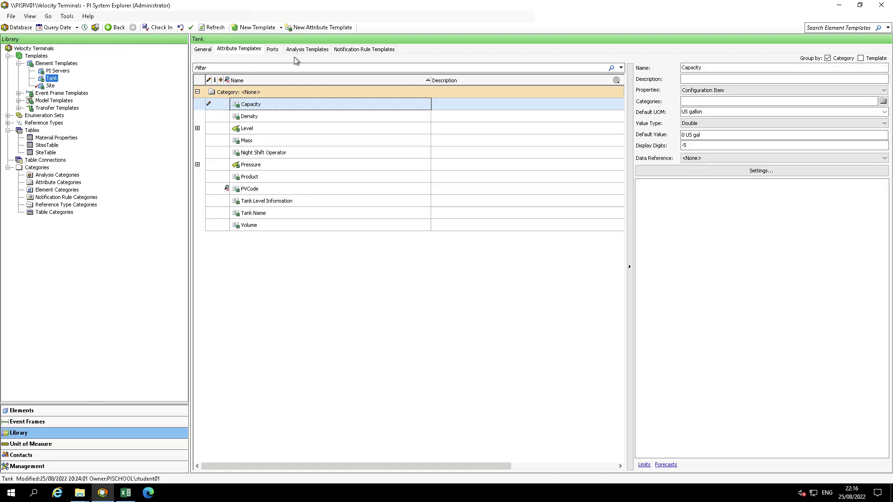
right_click(333, 315)
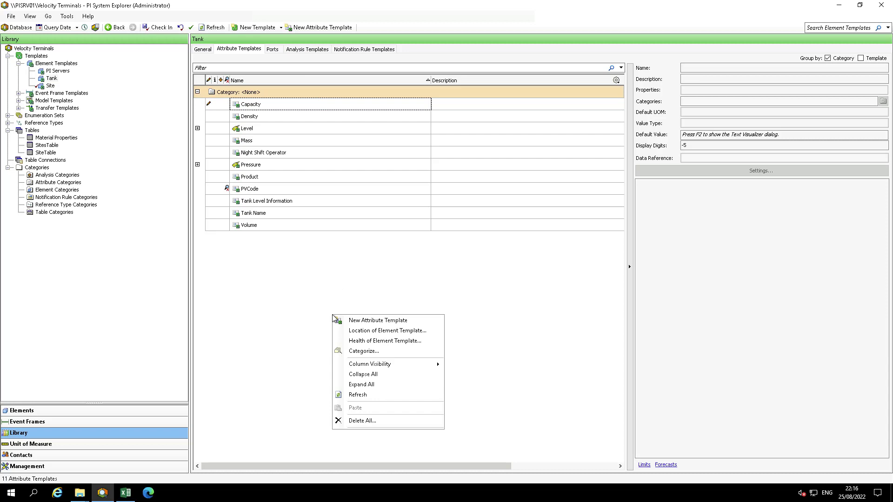
click(368, 325)
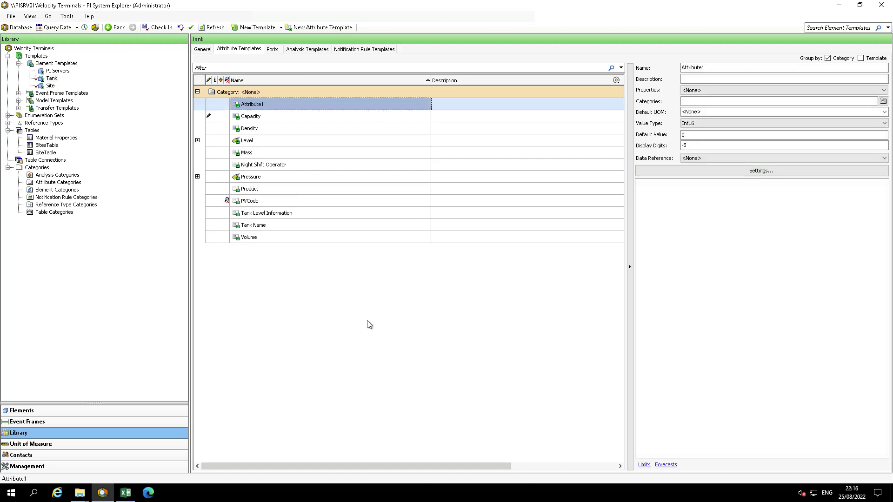
text(Temperature)
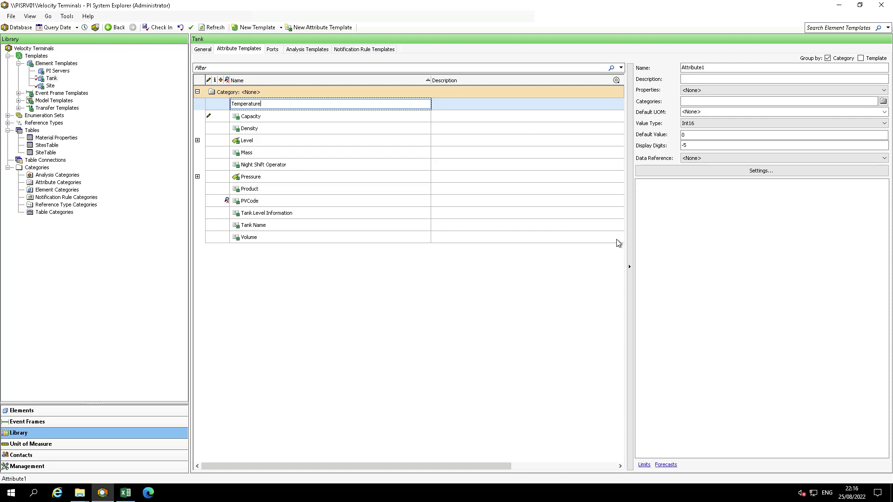
key(Return)
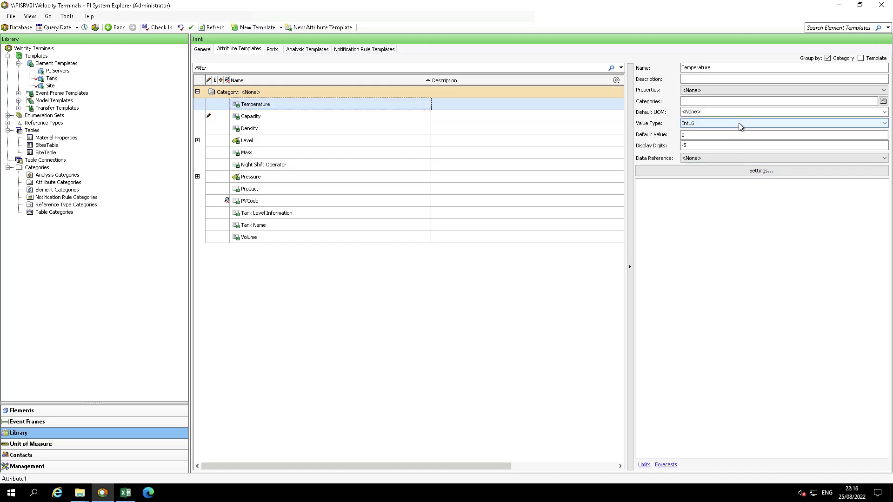
click(740, 127)
click(761, 167)
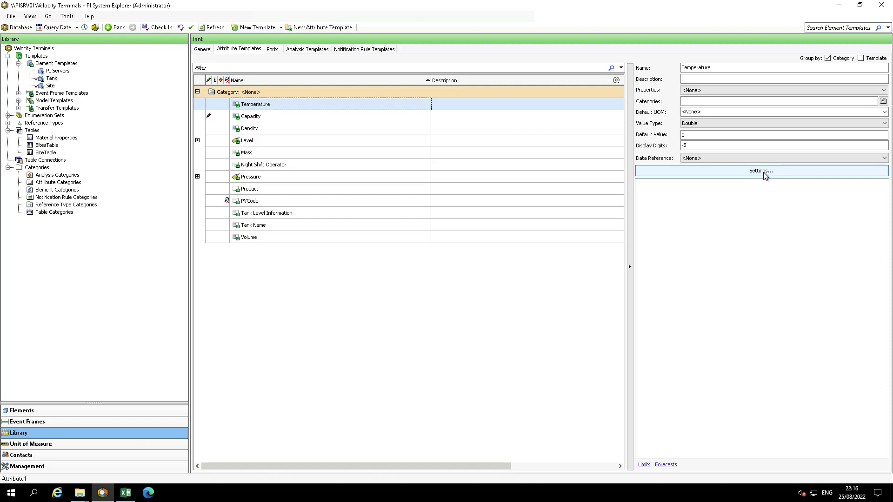
Set the Temperature PI Point reference's data server to PISRV01.
click(762, 170)
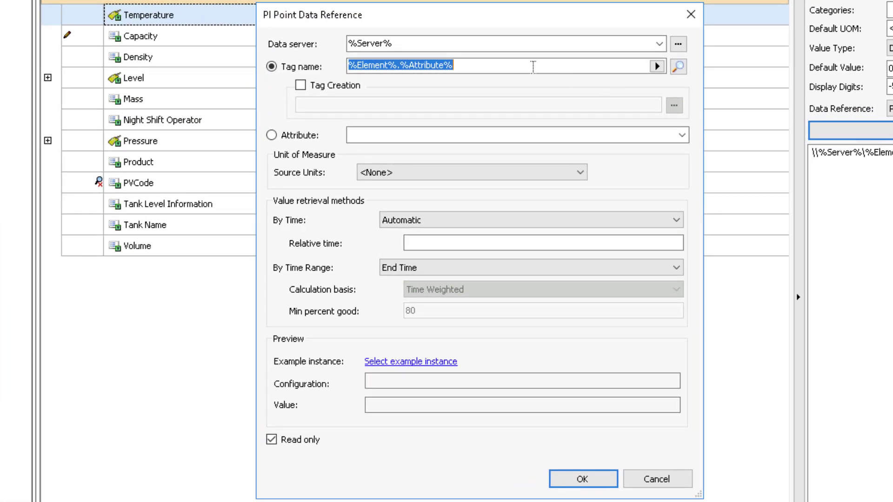
click(533, 67)
click(659, 44)
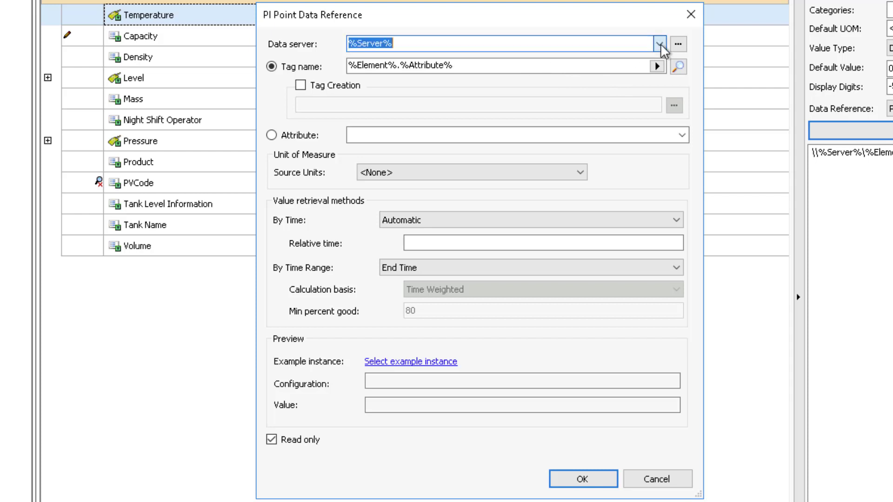
click(639, 69)
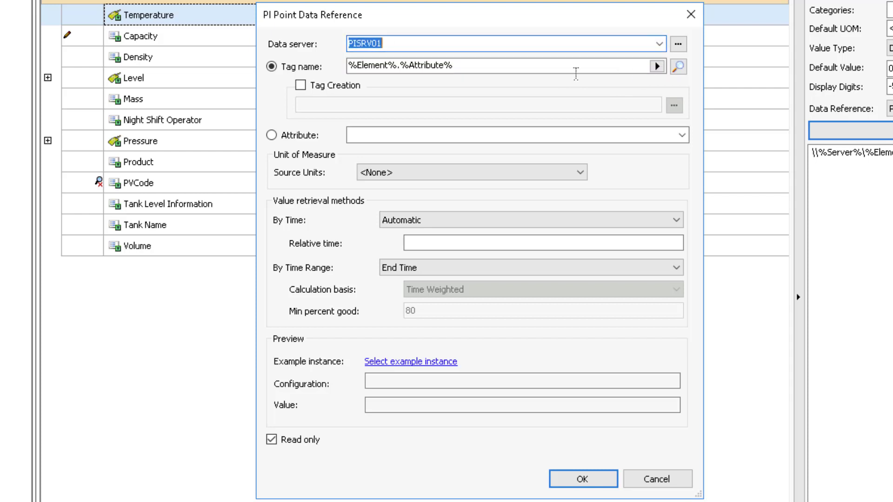
Replace the tag name with %@..\|SiteID%.%Element%TS.PV and confirm.
drag(473, 65, 233, 62)
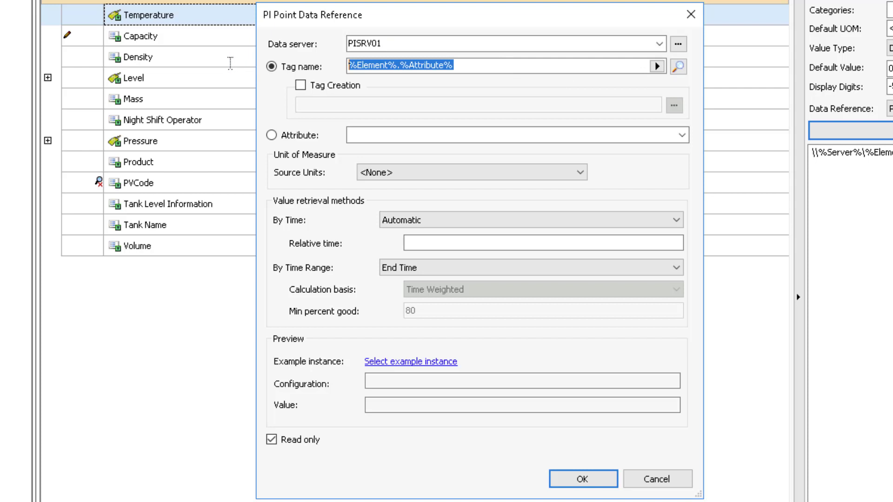
text(%)
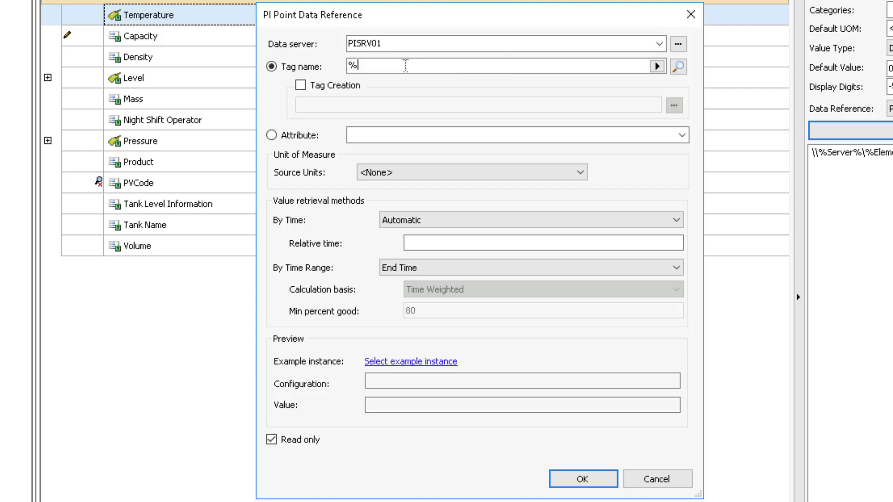
text(@..\|SiteID%.%Element)
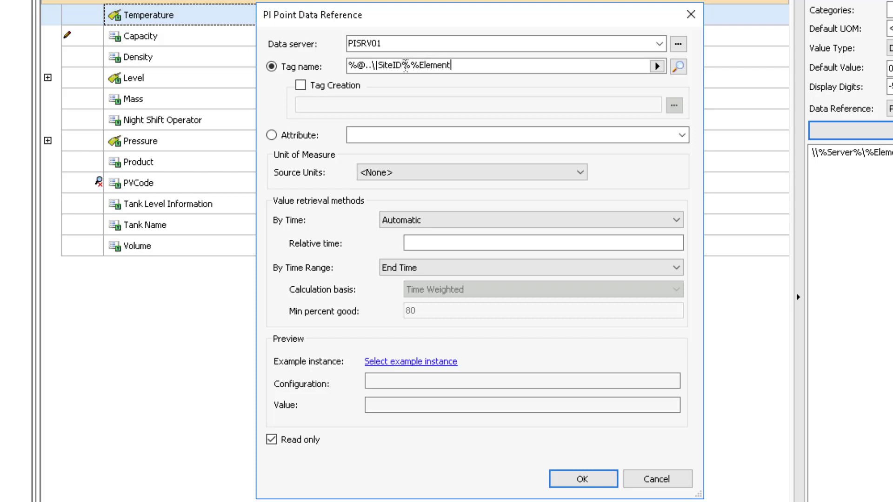
text(%TS.pV)
key(BackSpace)
key(BackSpace)
text(PV)
click(604, 475)
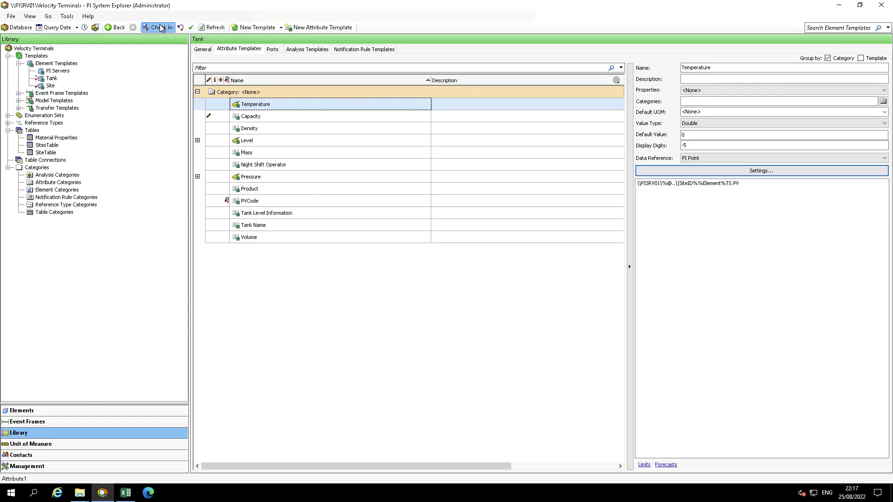
Check in the Site and Tank template changes and select Montreal under Velocity Terminals > Locations.
click(156, 21)
click(676, 365)
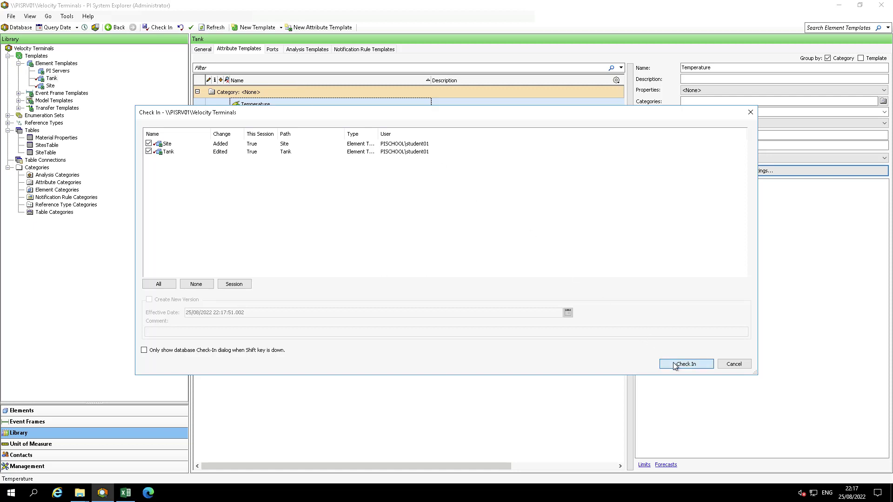
click(149, 411)
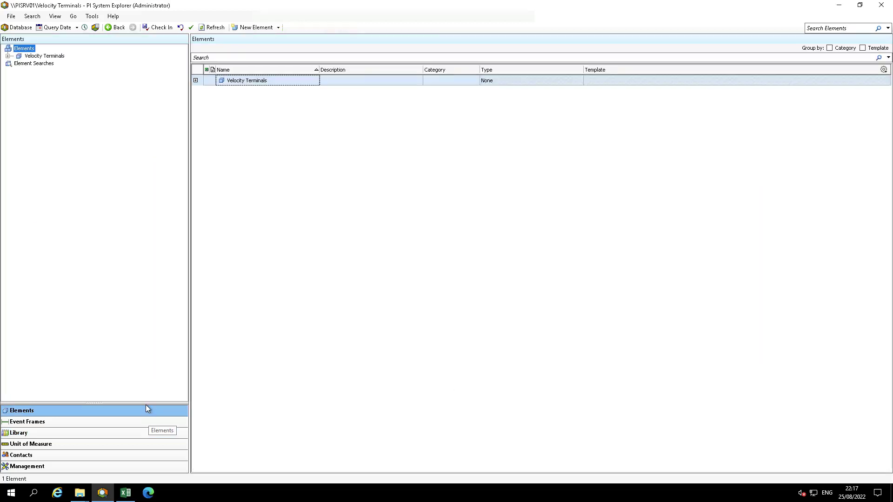
click(8, 56)
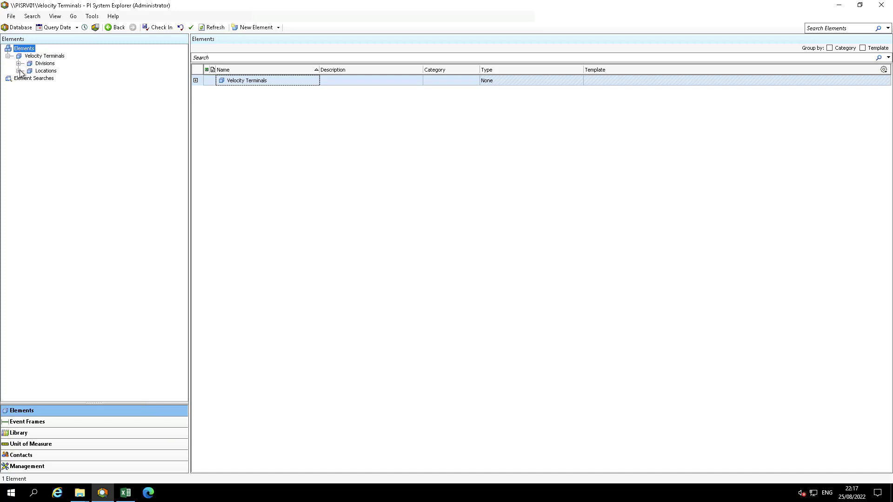
click(19, 71)
click(58, 79)
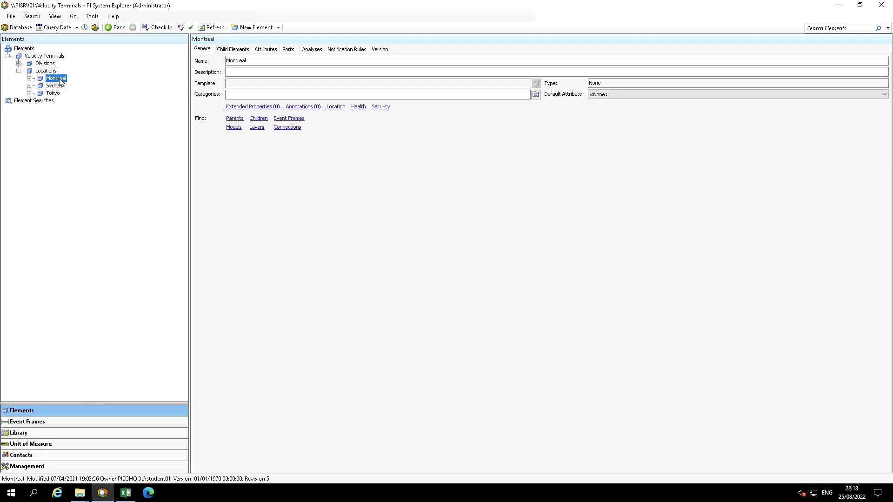
Change Montreal's element template to Site.
right_click(60, 81)
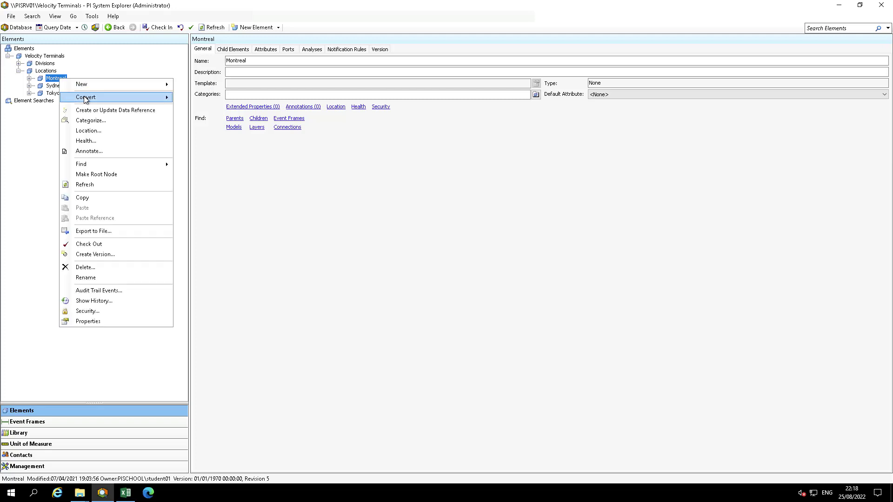
mouse_move(95, 97)
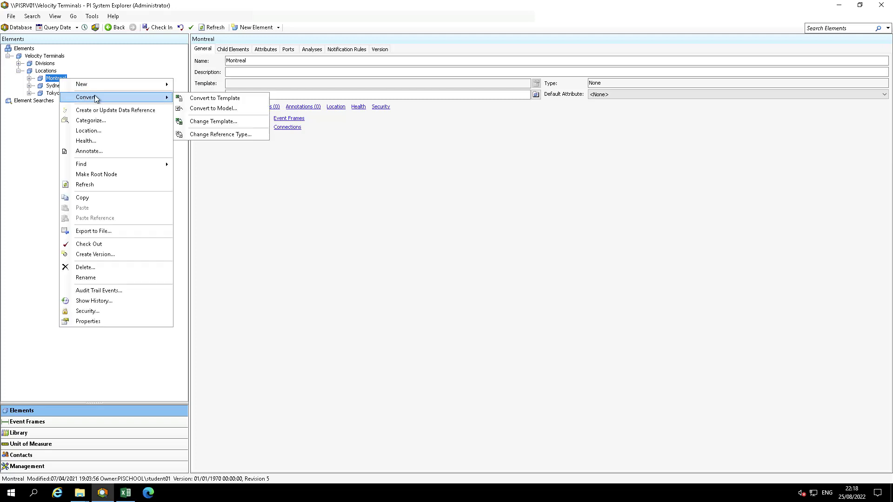
click(226, 122)
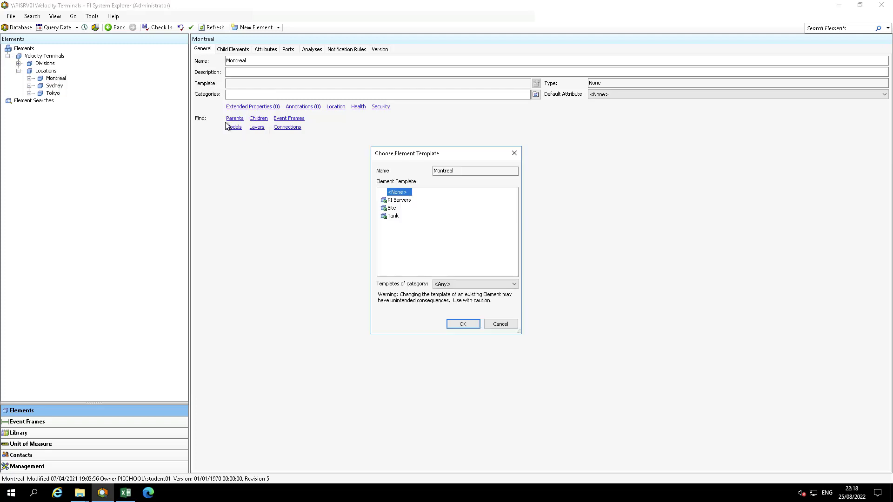
click(391, 209)
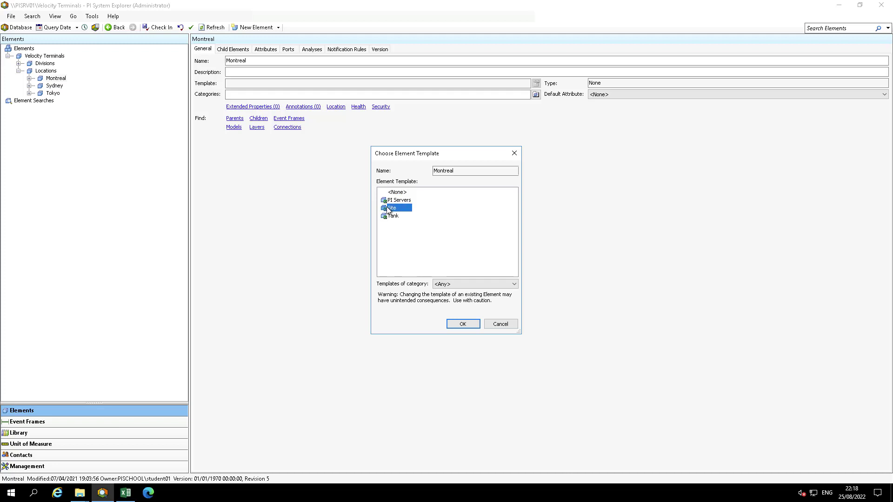
click(463, 325)
Change Sydney's element template to Site.
click(54, 88)
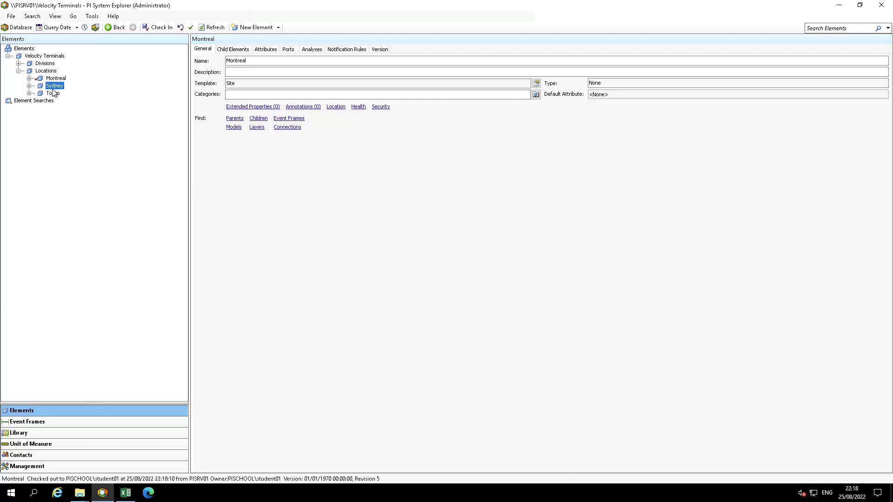
right_click(54, 89)
mouse_move(153, 115)
click(191, 133)
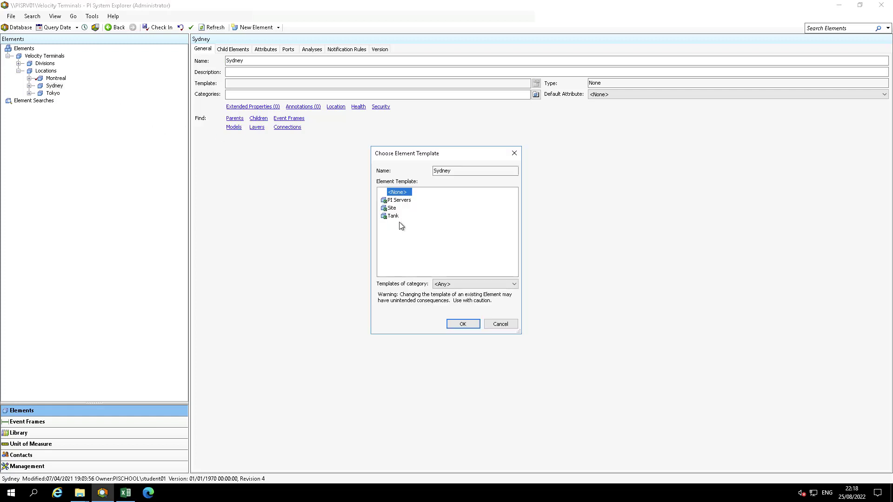
click(392, 208)
click(463, 324)
Change Tokyo's template to Site and check in all three location edits.
click(52, 93)
right_click(54, 94)
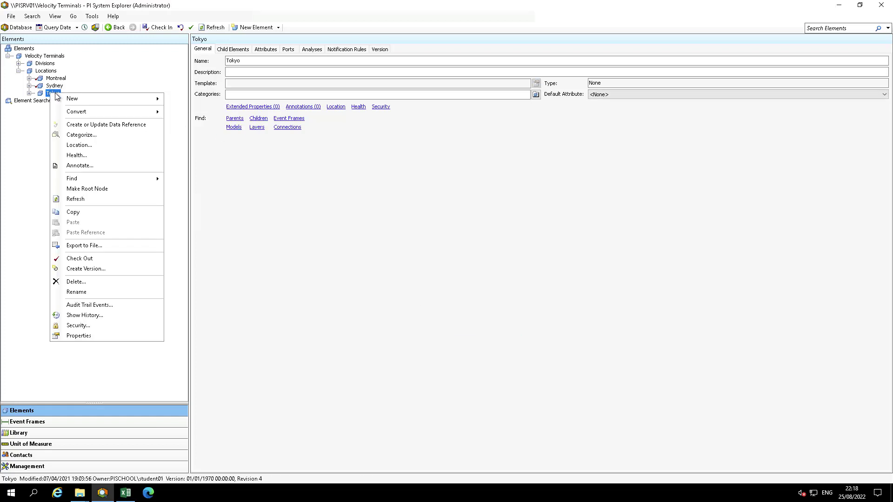
mouse_move(127, 112)
click(195, 136)
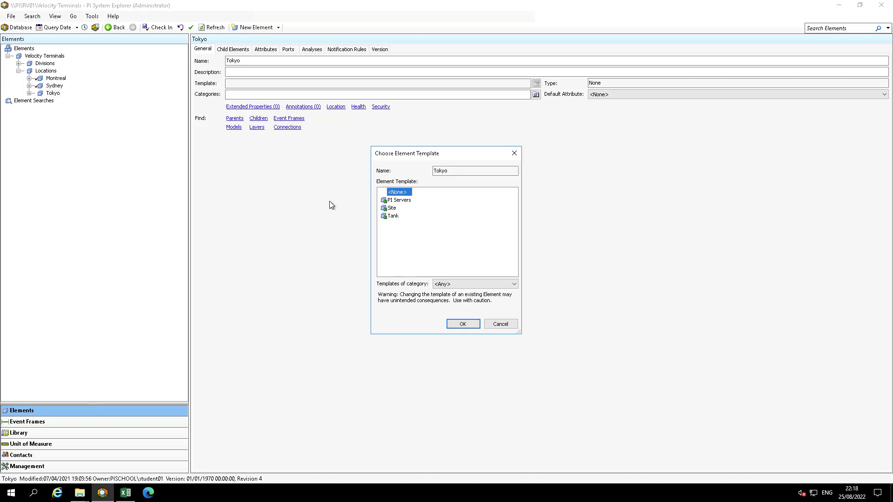
click(391, 208)
click(462, 324)
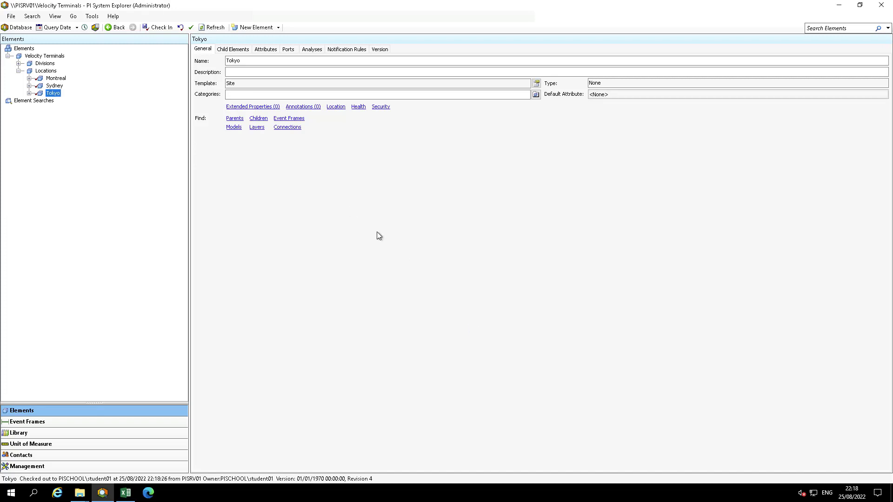
click(162, 30)
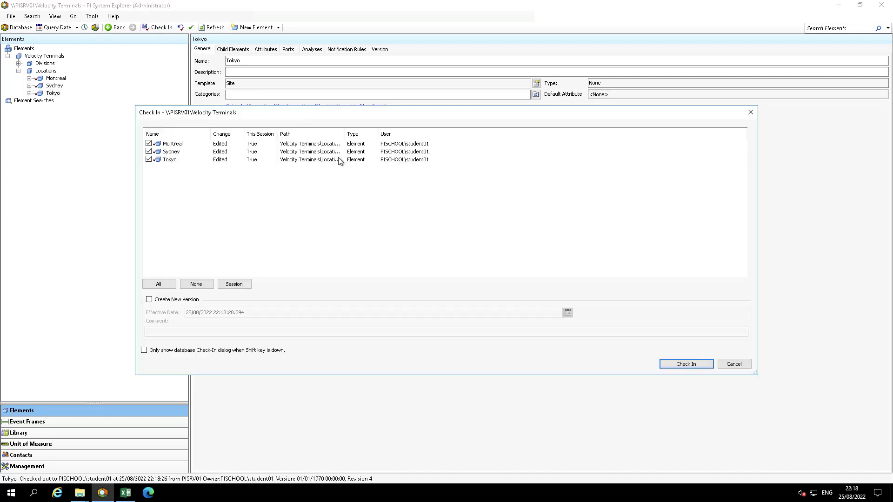
click(677, 365)
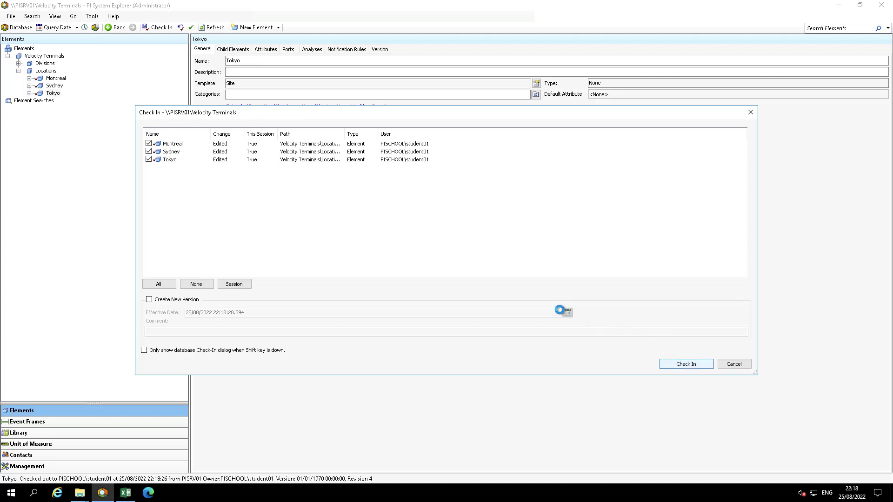
Inspect Tank01's Temperature attribute under Montreal, resolving to tag 15Tank01TS.PV.
double_click(56, 79)
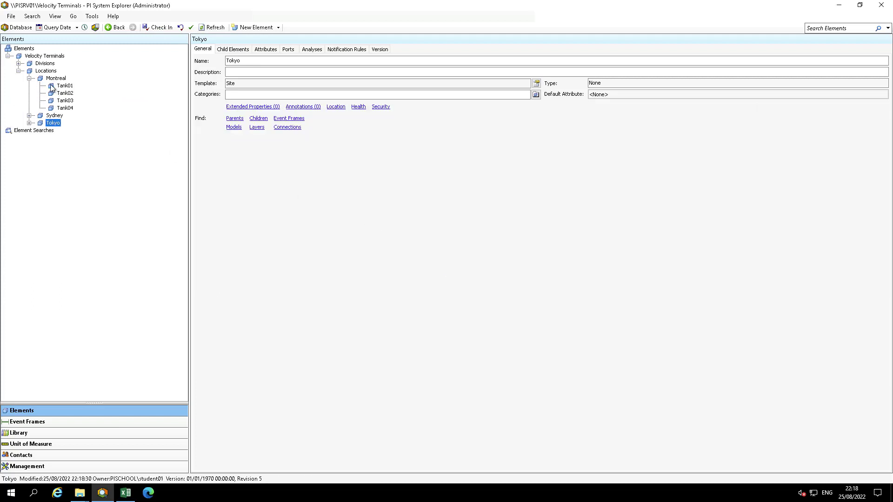
click(63, 87)
click(263, 49)
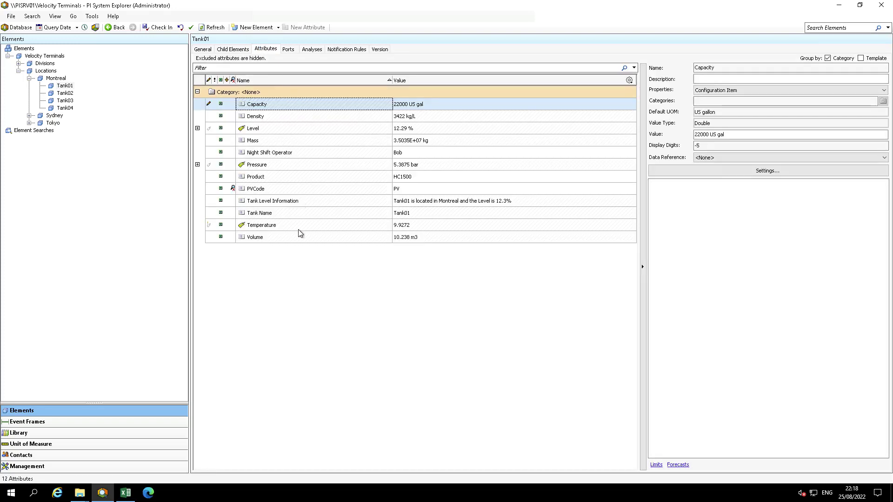
click(300, 225)
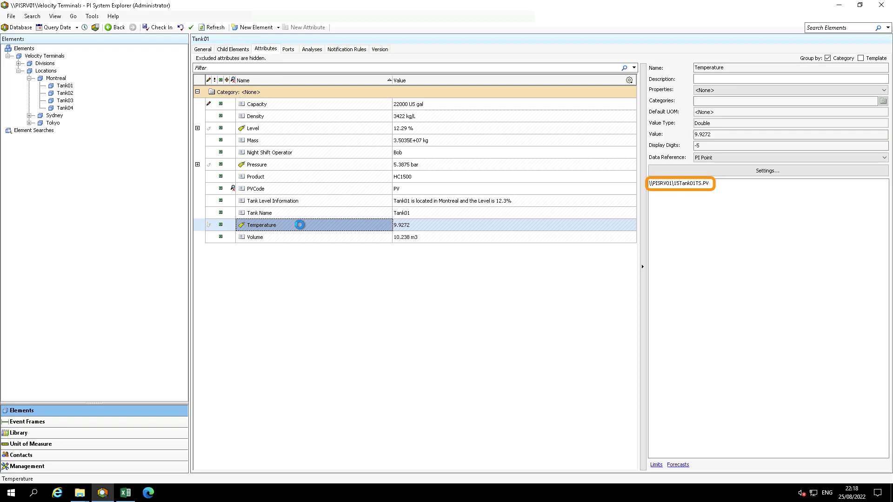
Check Tank08 and Tank05 attributes, with Tank05 Temperature reading 97.931 from 44Tank05TS.PV.
click(29, 115)
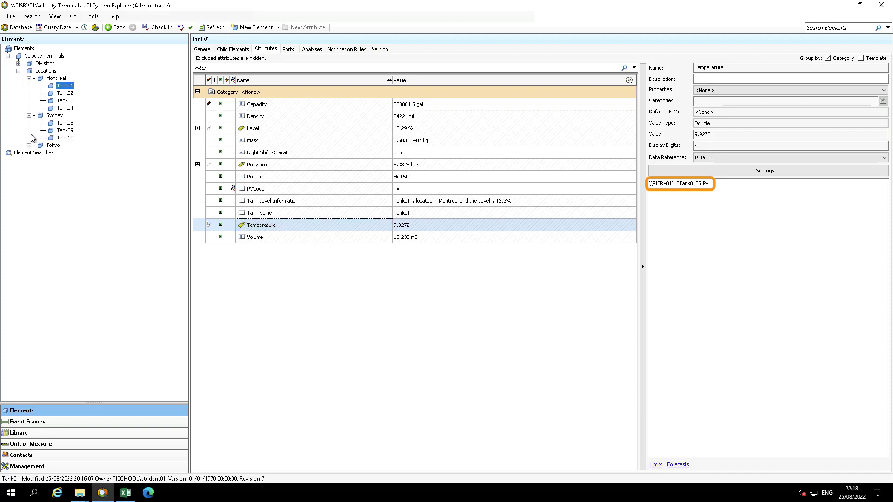
click(29, 145)
click(69, 124)
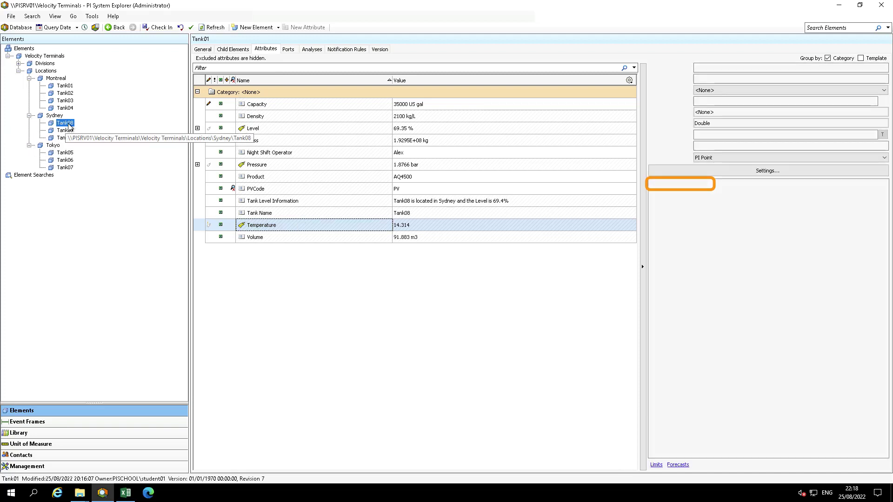
click(71, 153)
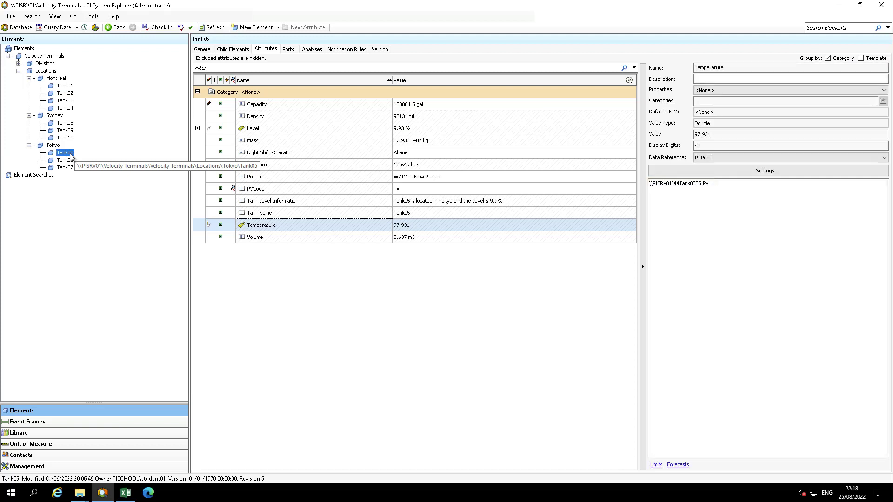